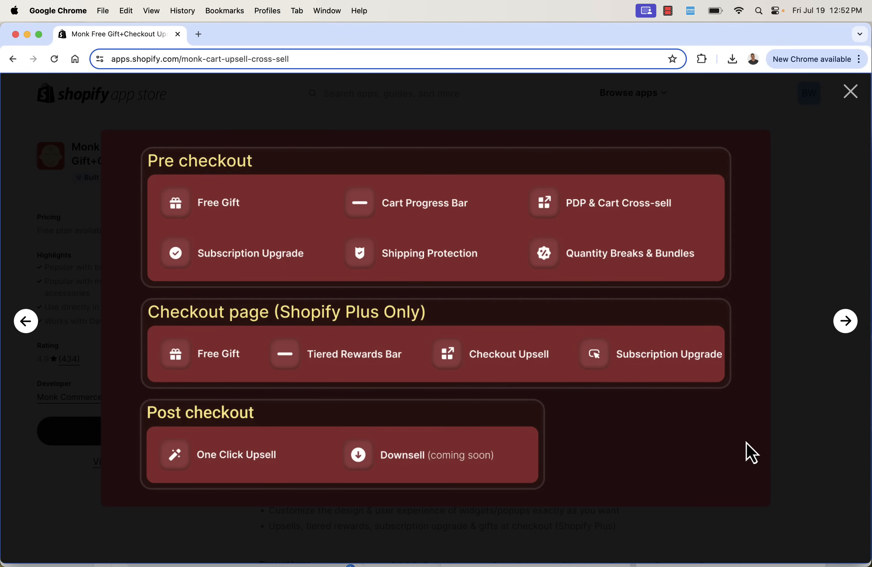
# Look through the remaining Monk app listing images on cart, checkout, post-checkout upsells and customisation, closing the gallery at the end
pyautogui.press('Right')
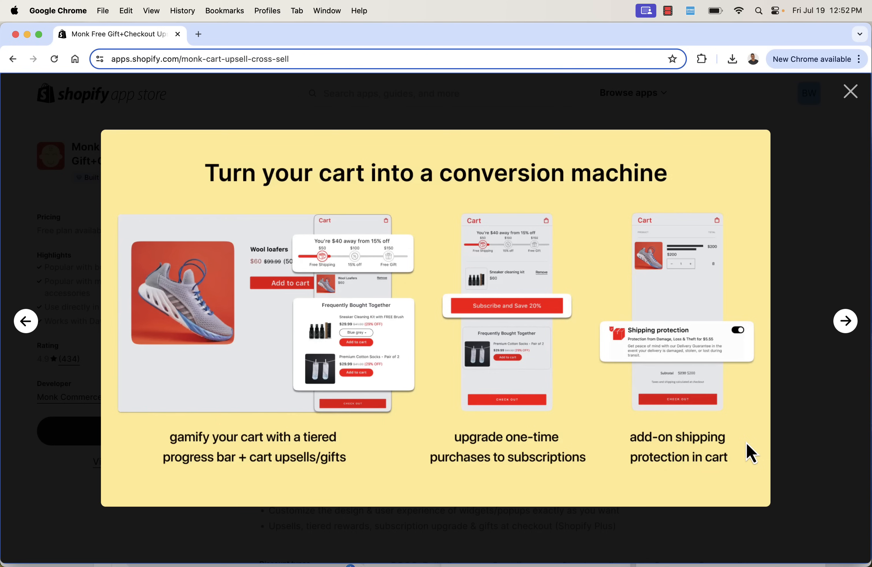
pyautogui.press('Right')
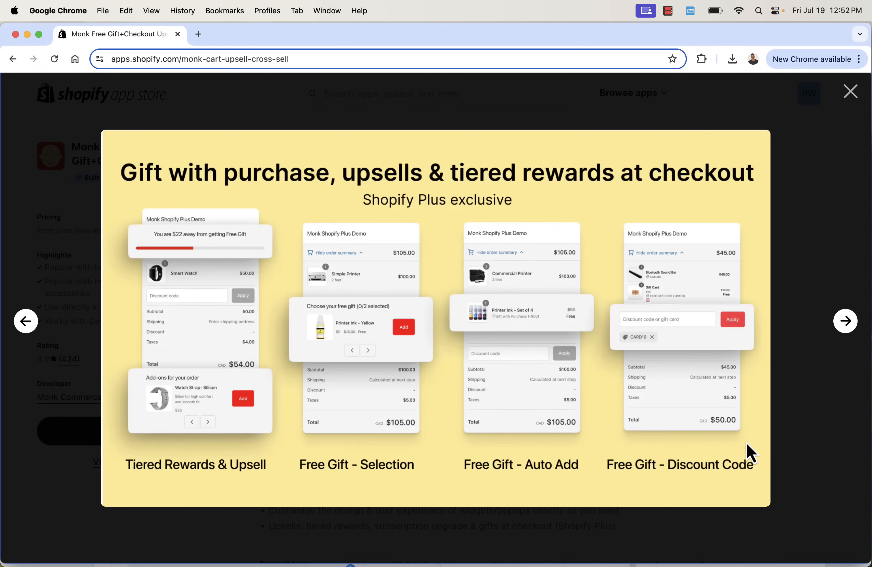
pyautogui.press('Right')
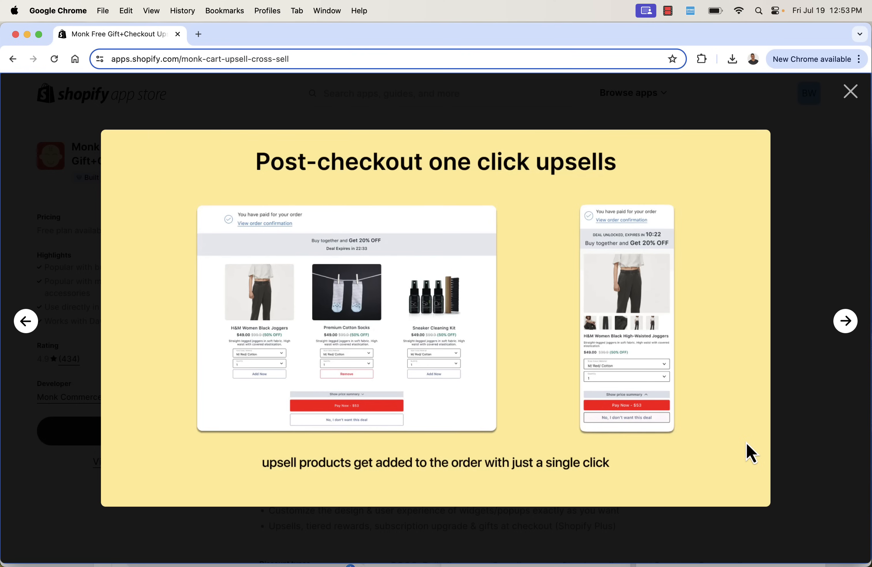
pyautogui.press('Right')
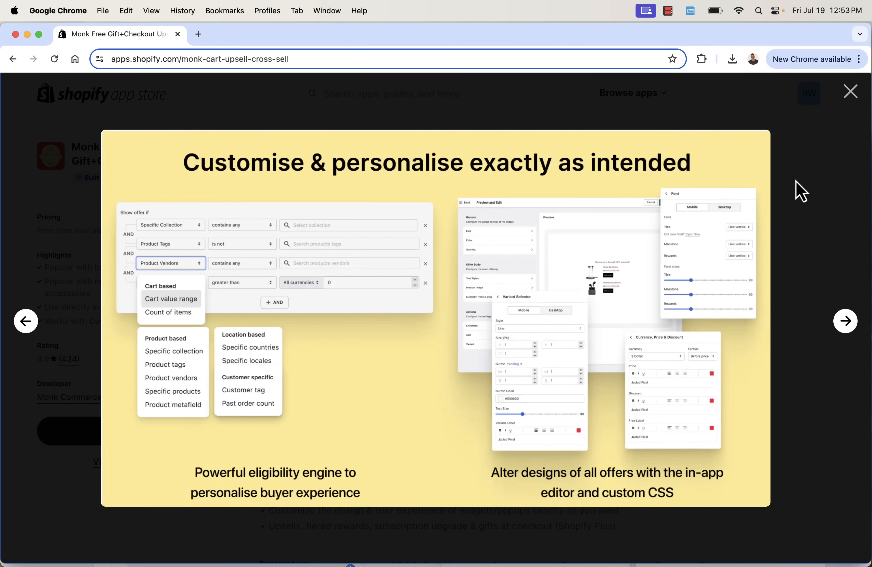
pyautogui.click(840, 132)
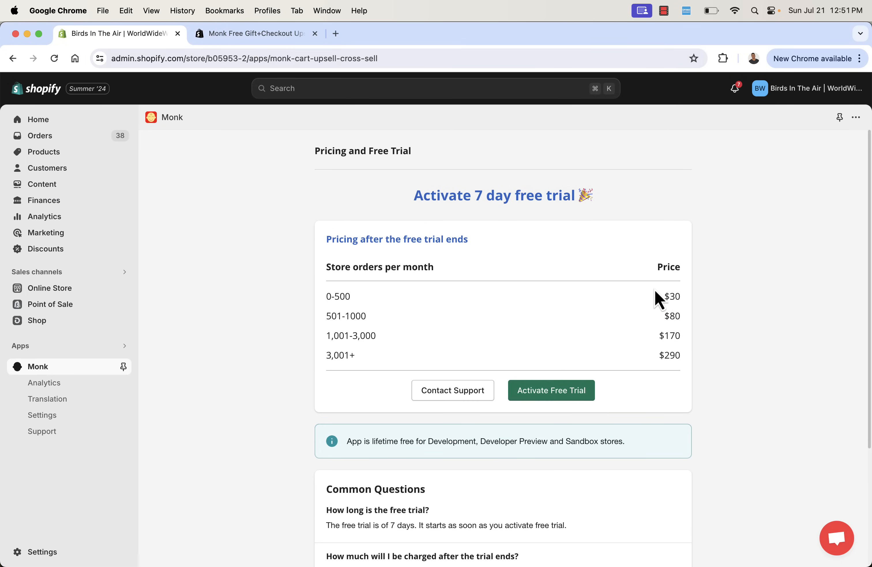
# Activate Monk's 7 day free trial from its pricing page and approve the recurring app charge
pyautogui.tripleClick(364, 272)
pyautogui.click(405, 275)
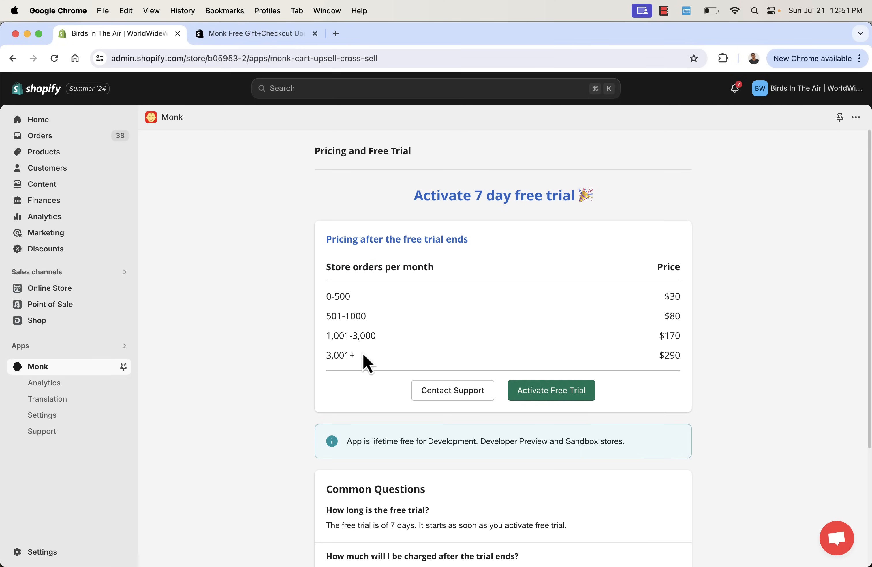
pyautogui.click(565, 391)
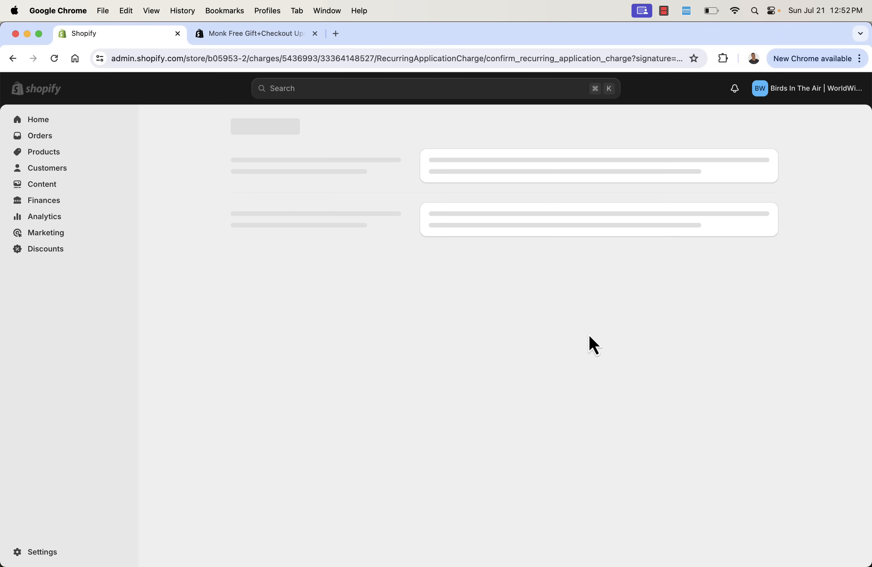
pyautogui.click(716, 244)
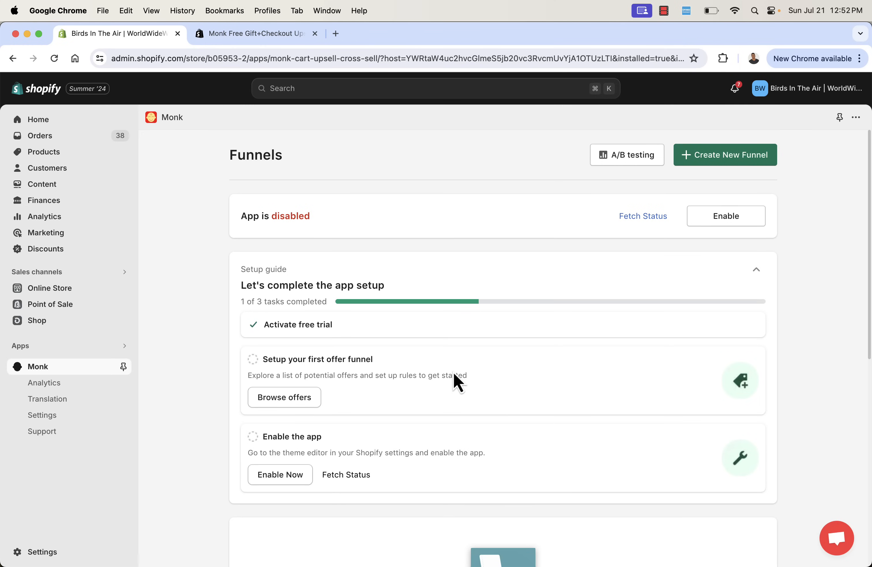
# Enable the Monk app embed in the live Dawn theme and save the theme
pyautogui.scroll(-1, 453, 372)
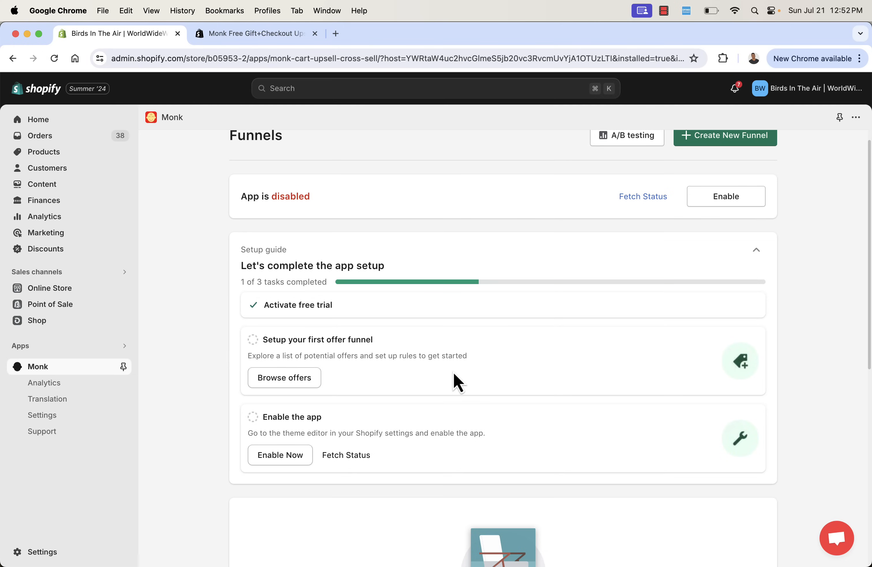
pyautogui.tripleClick(328, 337)
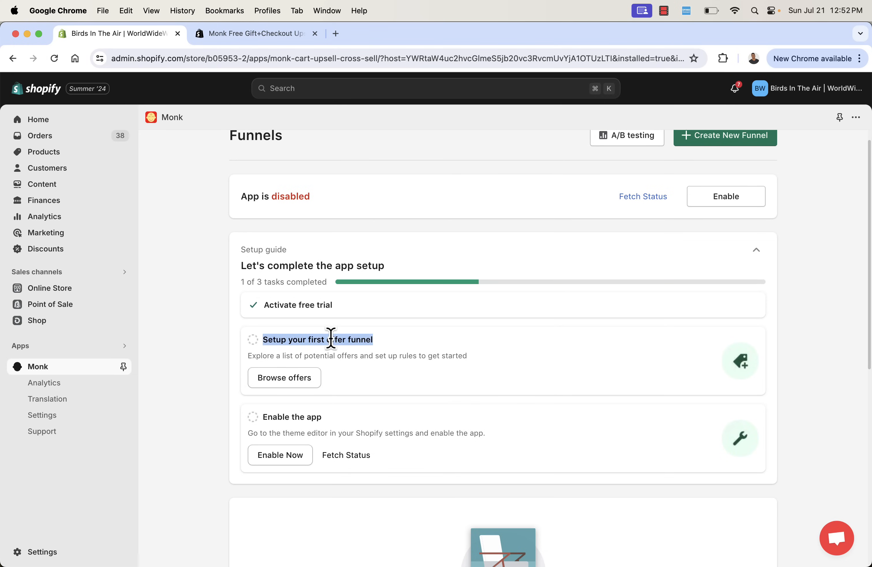
pyautogui.click(328, 356)
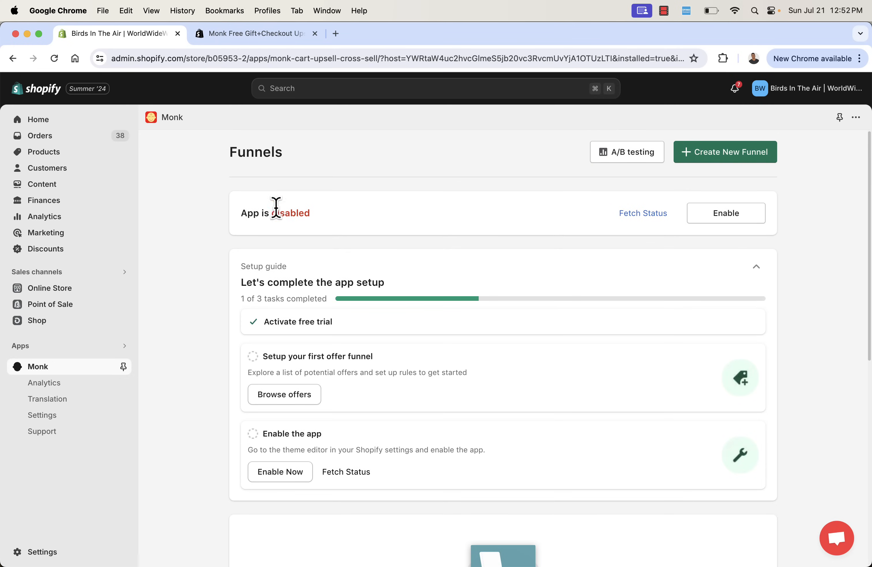
pyautogui.click(749, 220)
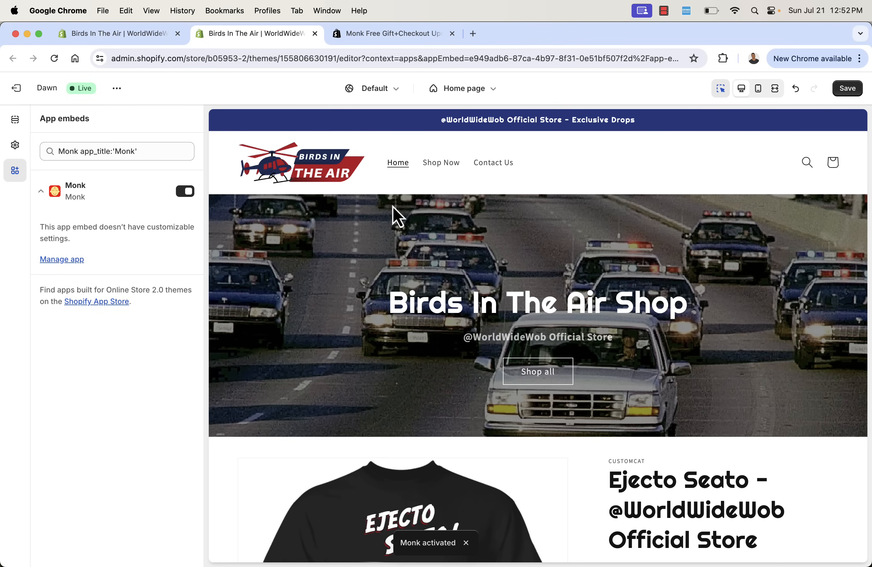
pyautogui.click(187, 192)
pyautogui.click(187, 195)
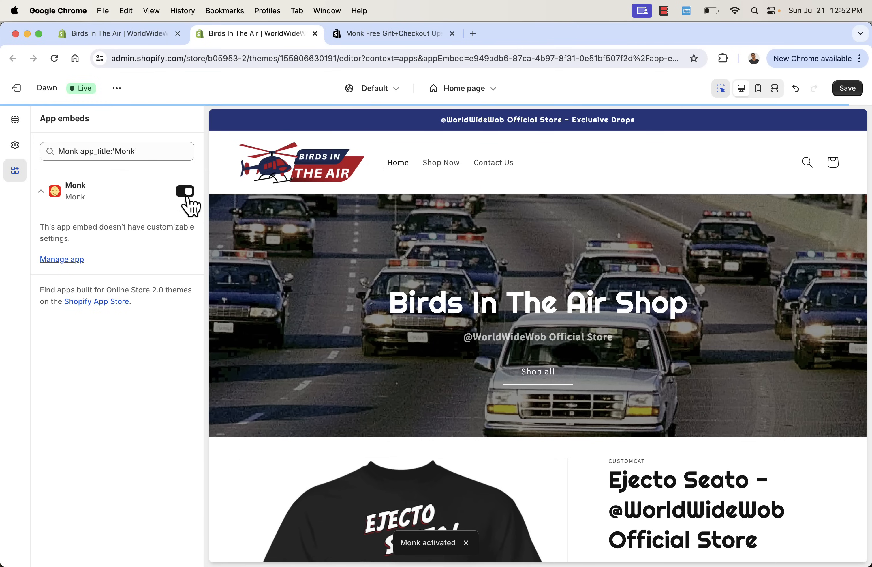
pyautogui.click(852, 93)
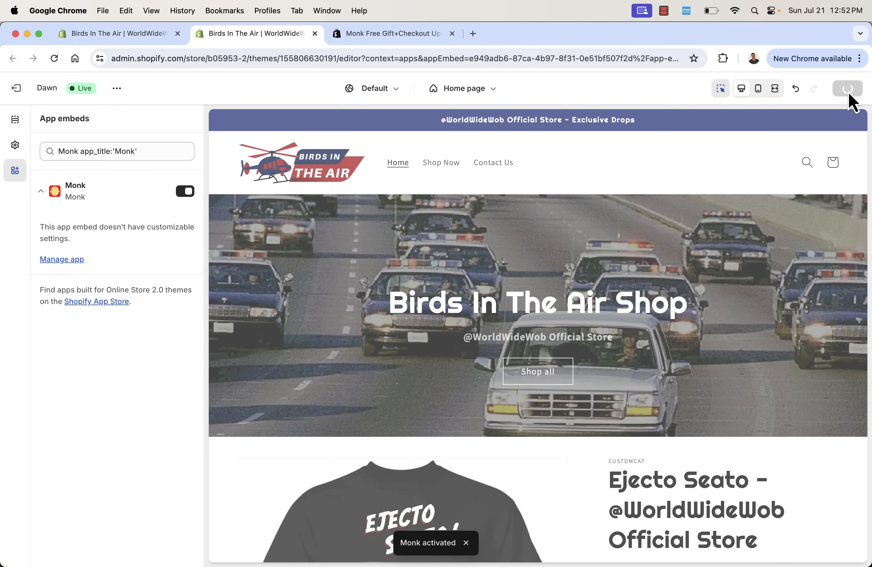
# Close the theme editor and fetch the current app status on Monk's Funnels page
pyautogui.click(314, 34)
pyautogui.click(627, 220)
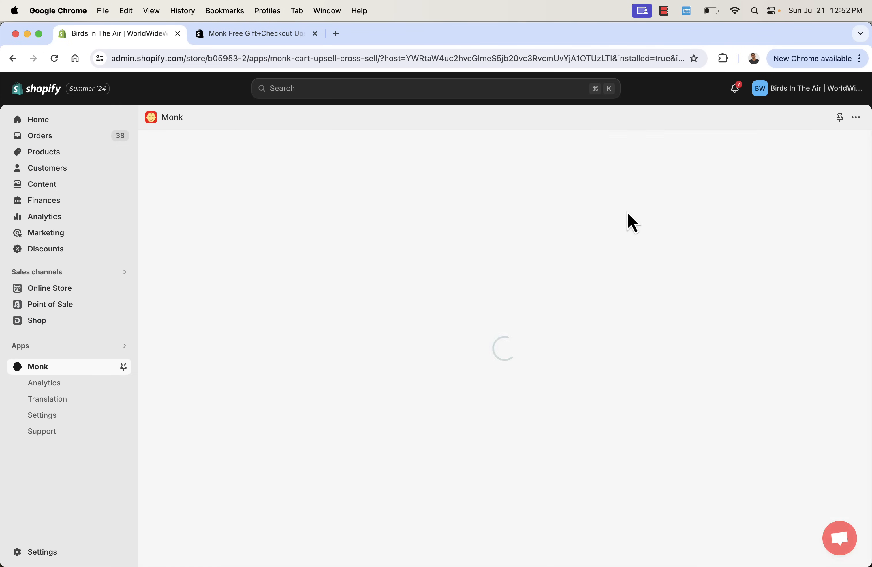
pyautogui.click(630, 220)
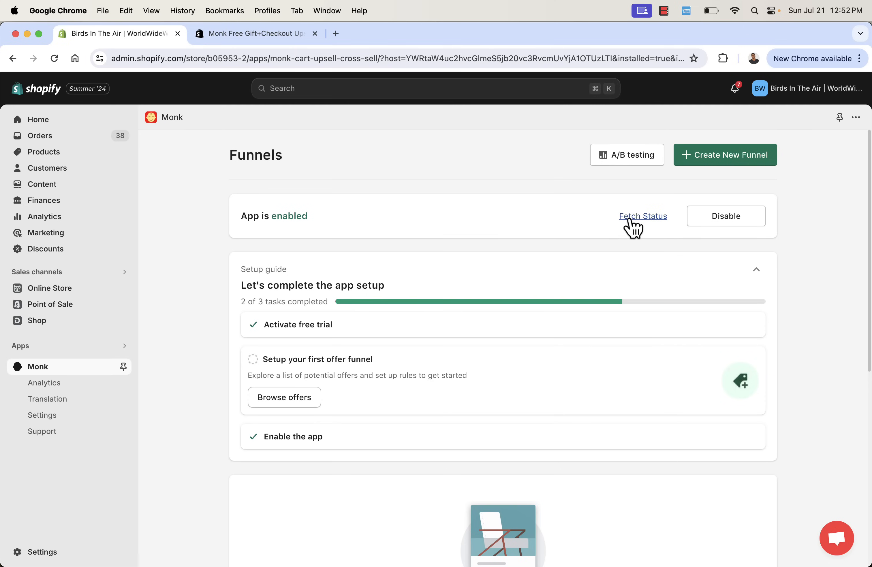
pyautogui.doubleClick(291, 216)
pyautogui.click(355, 231)
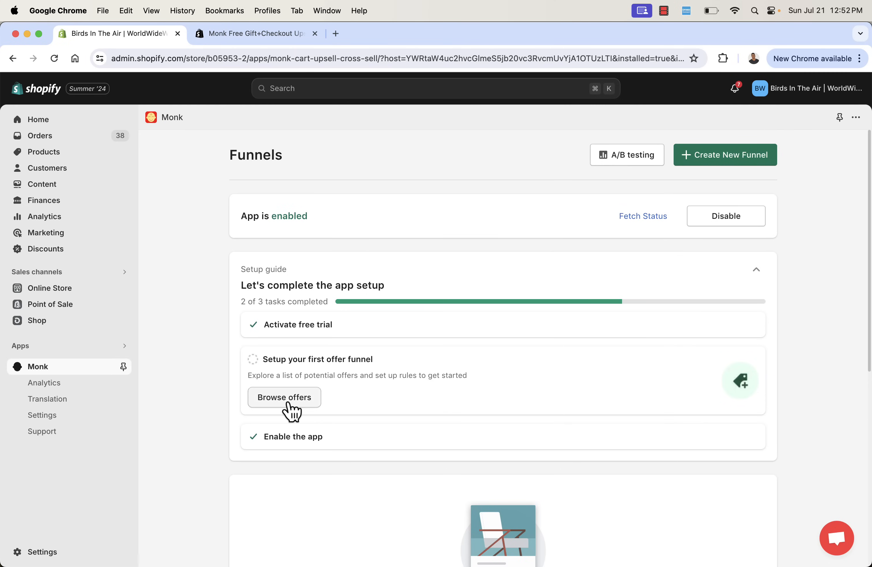
# Browse the available offers from the setup guide's first offer funnel task
pyautogui.scroll(-5, 331, 374)
pyautogui.scroll(-4, 411, 453)
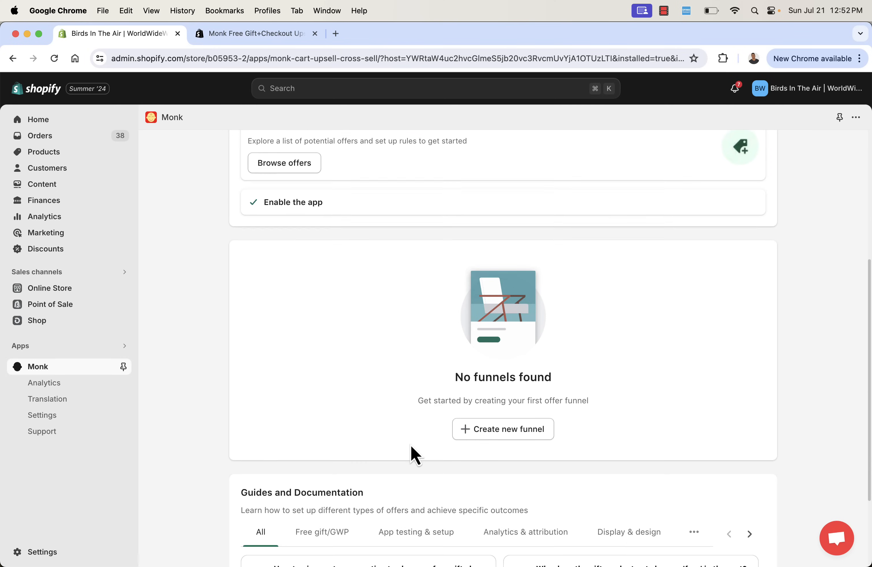
pyautogui.scroll(-3, 410, 446)
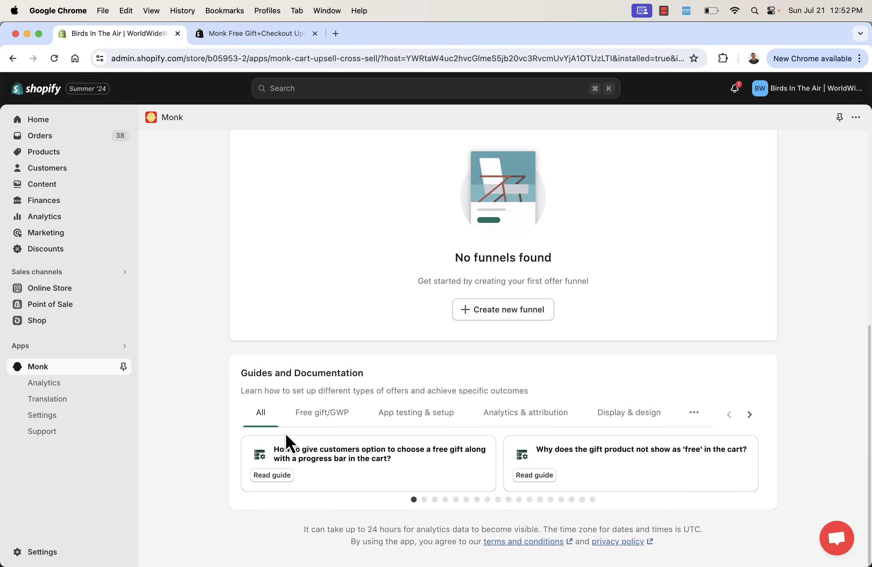
pyautogui.scroll(10, 654, 345)
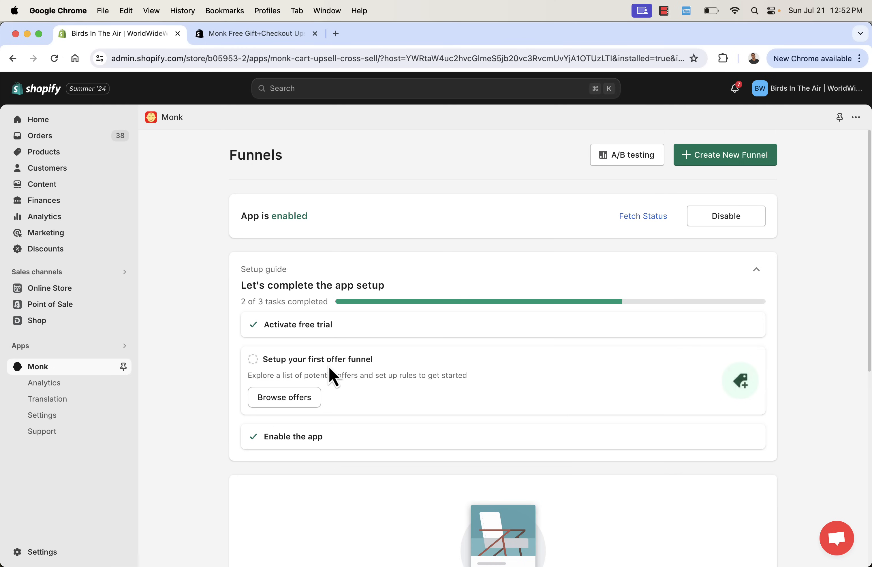
pyautogui.click(283, 405)
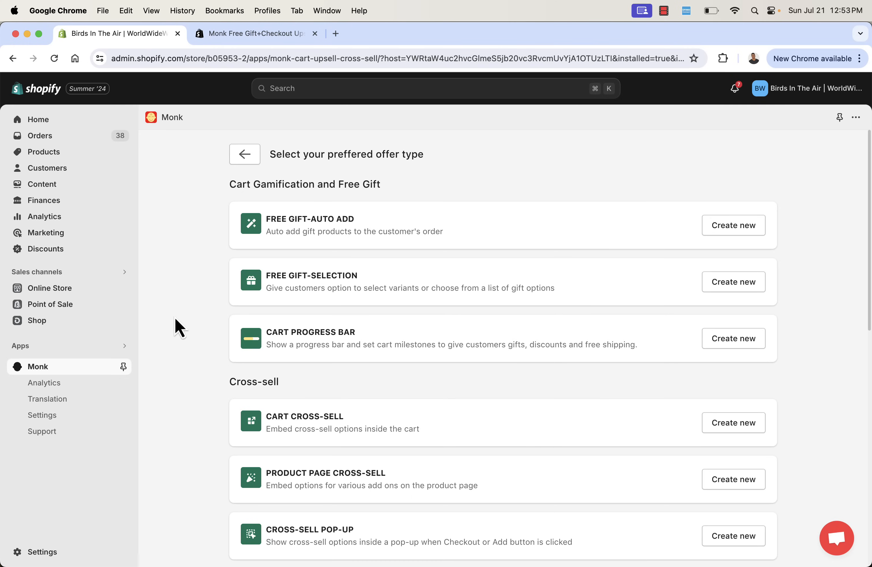
# Examine the offer types for free gifts, cross-sells, quantity breaks and bundles, and subscription or product upsells
pyautogui.scroll(-10, 212, 349)
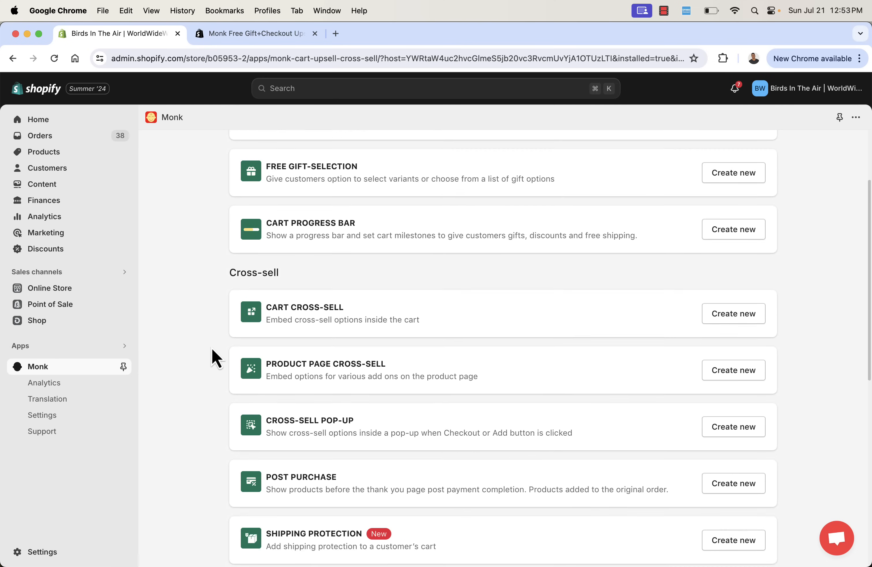
pyautogui.scroll(-5, 212, 349)
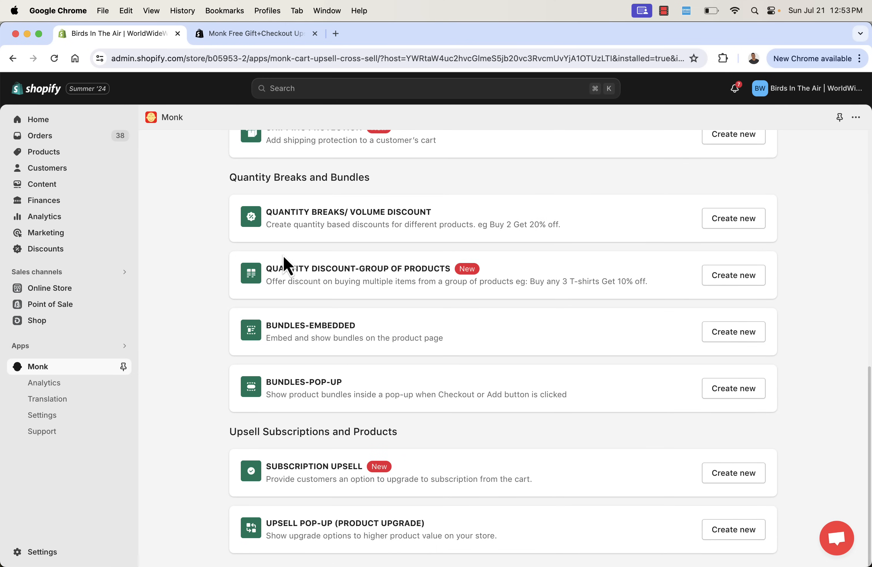
pyautogui.scroll(15, 283, 255)
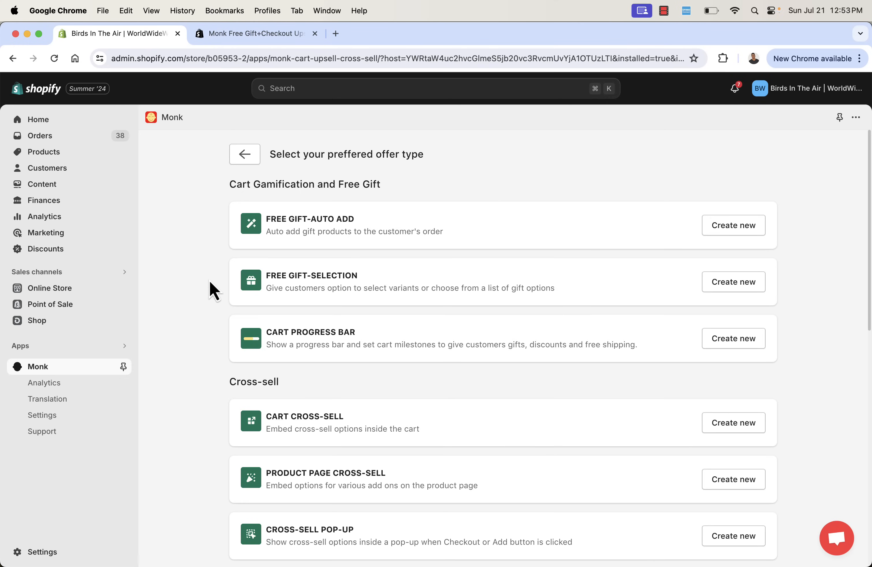
pyautogui.scroll(-3, 302, 247)
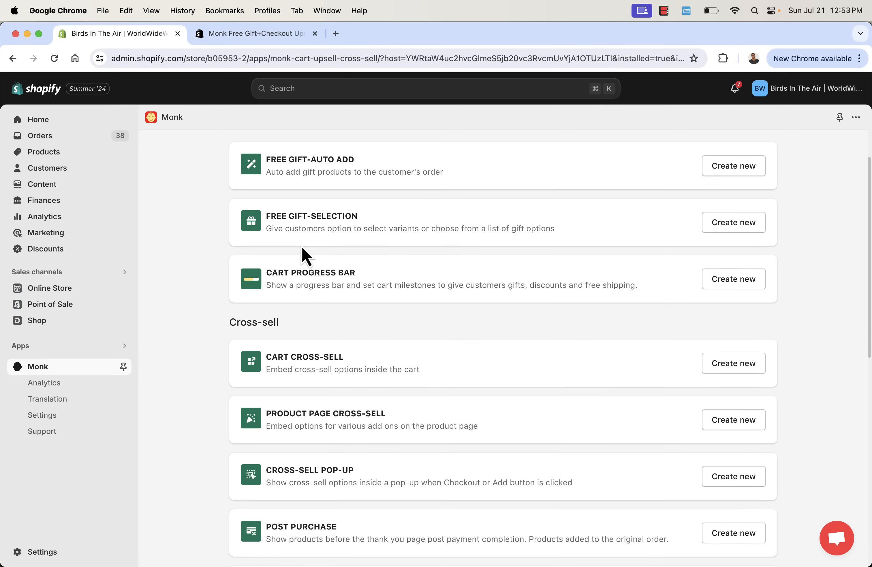
pyautogui.scroll(-3, 302, 246)
pyautogui.scroll(-15, 304, 439)
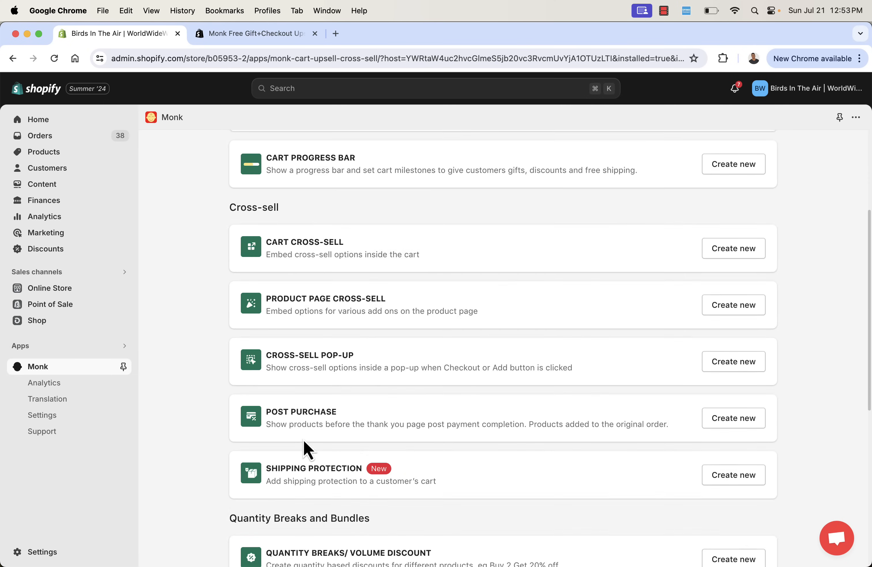
pyautogui.scroll(-1, 303, 440)
pyautogui.scroll(-4, 303, 450)
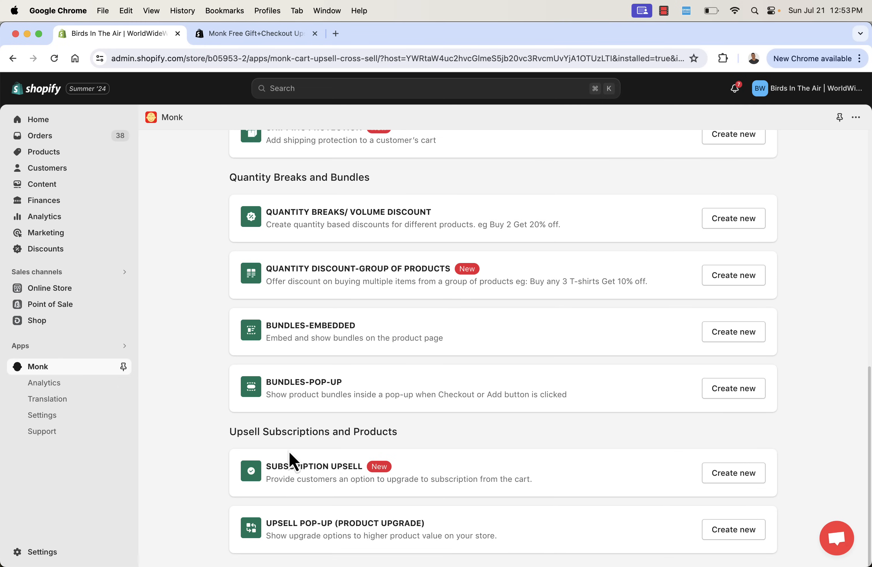
pyautogui.scroll(20, 288, 460)
pyautogui.scroll(2, 248, 438)
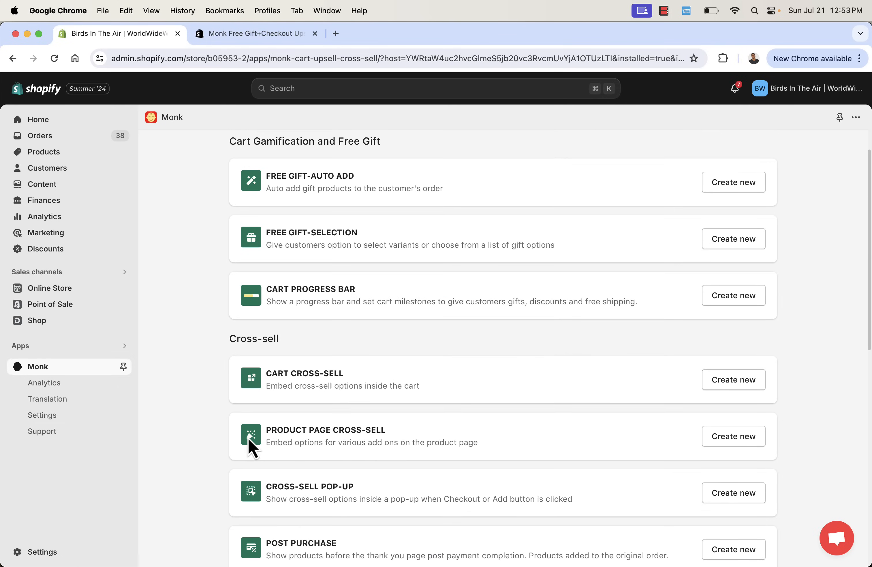
pyautogui.scroll(2, 208, 429)
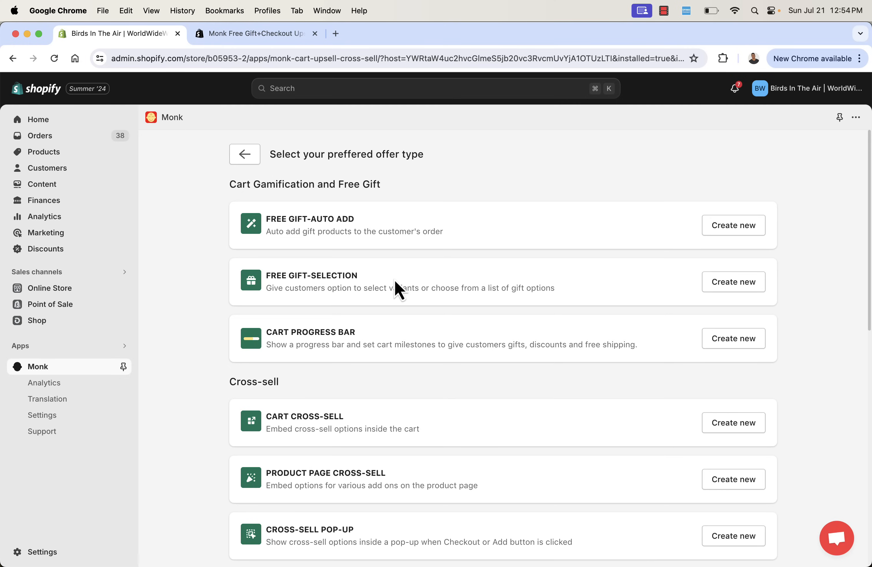
# Create a new Free Gift-Auto Add offer named "Free Gift Example1"
pyautogui.tripleClick(309, 218)
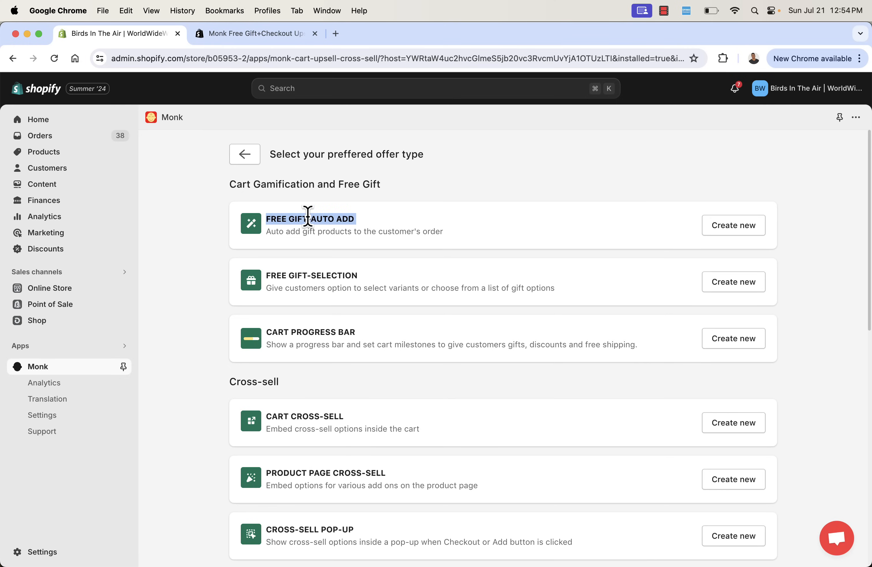
pyautogui.doubleClick(317, 231)
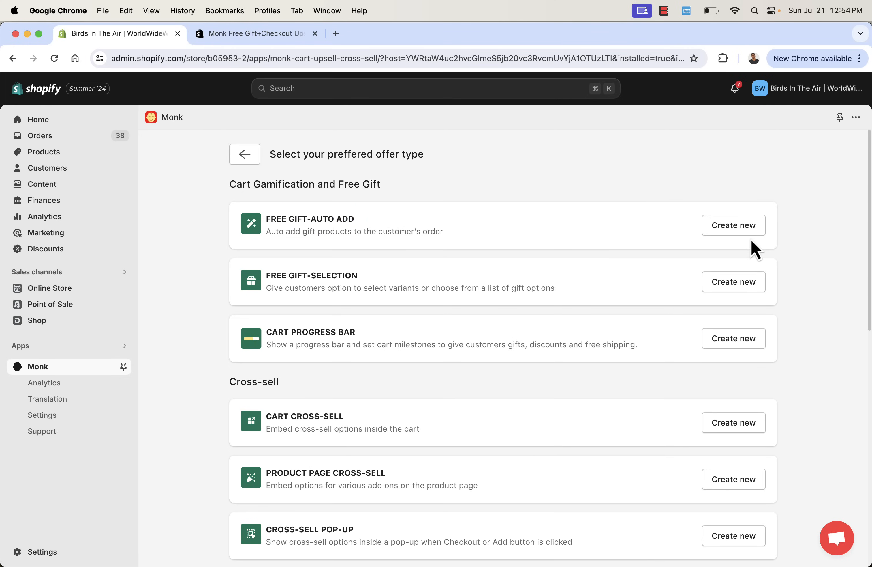
pyautogui.click(746, 230)
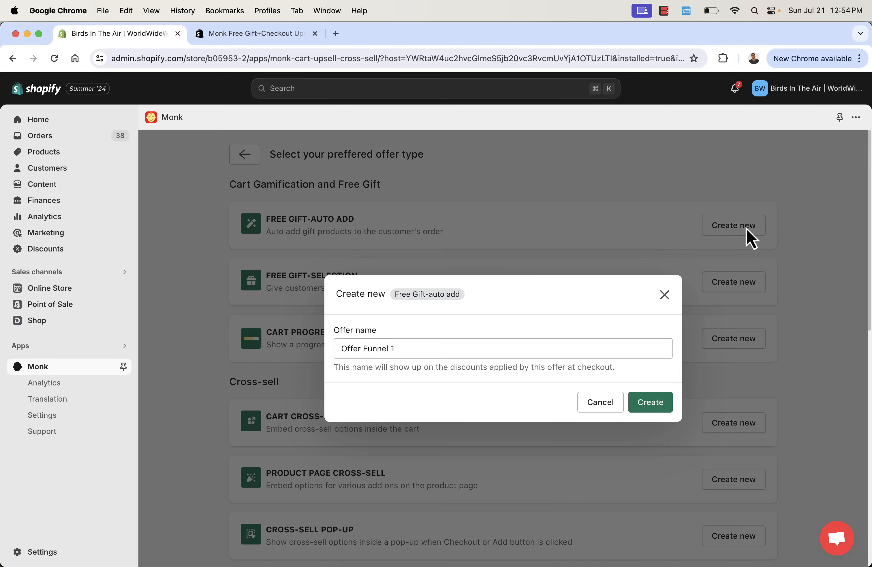
pyautogui.click(448, 339)
pyautogui.write('Fr')
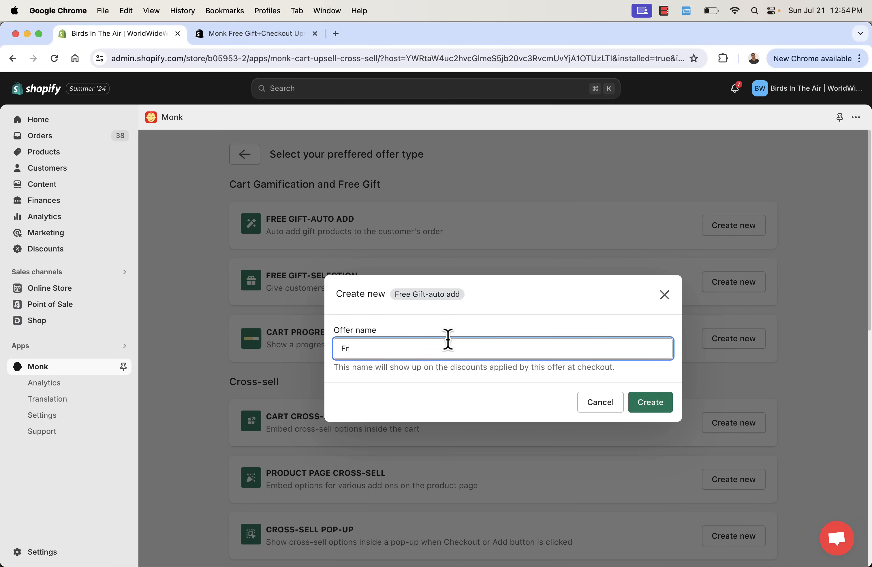
pyautogui.write('ee Gift Example!')
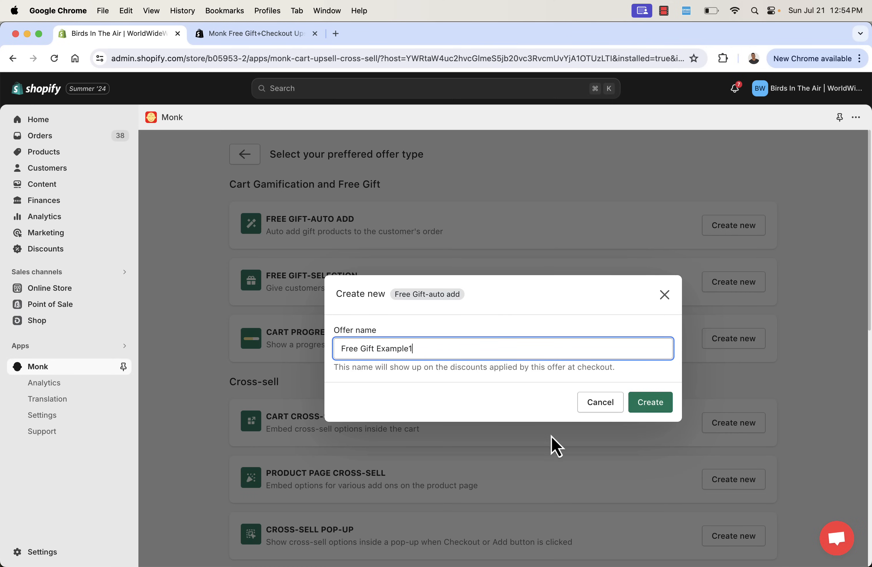
pyautogui.click(672, 403)
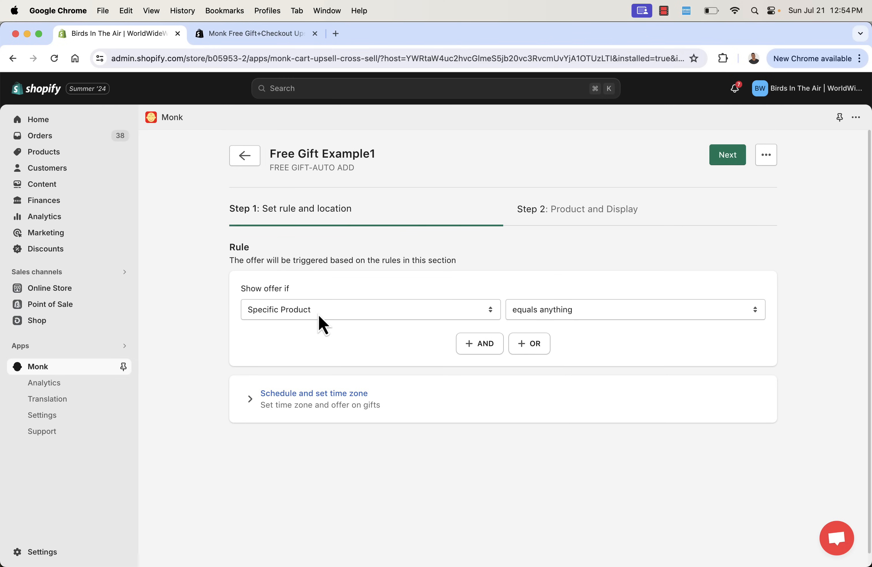
# Set the offer rule to trigger when the cart value range is greater than 99.99 in all currencies
pyautogui.click(293, 314)
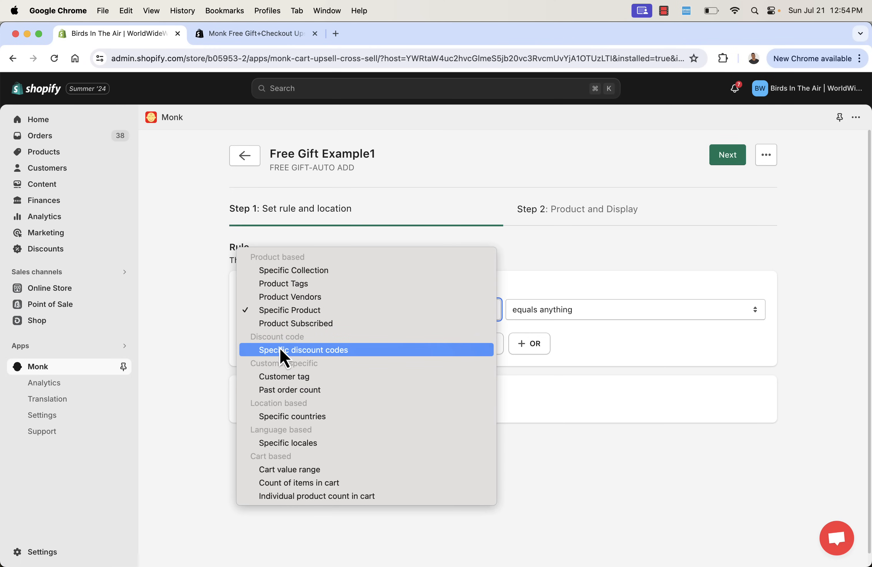
pyautogui.click(274, 474)
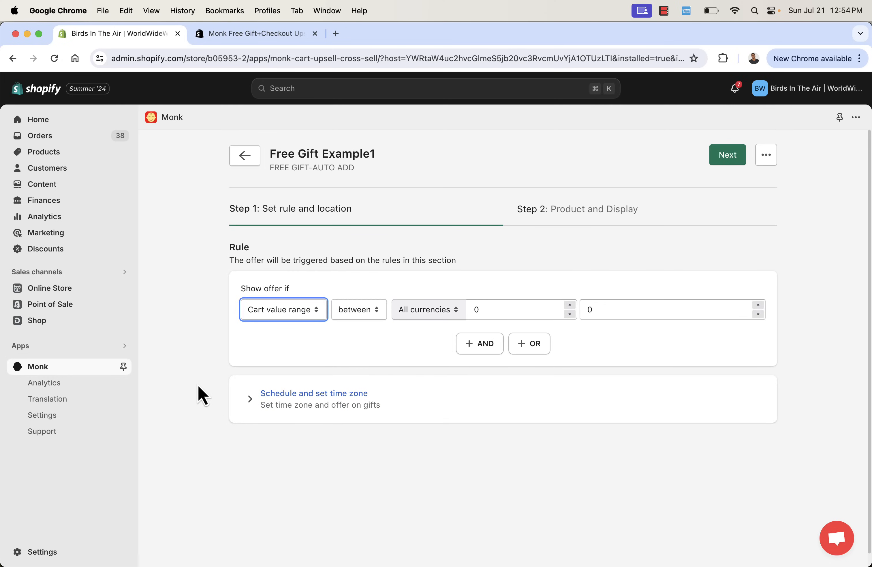
pyautogui.click(189, 361)
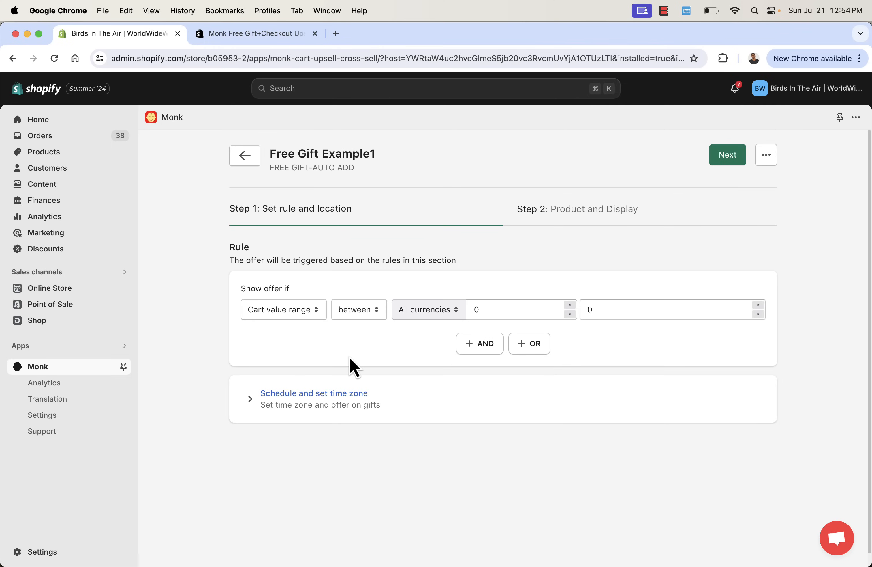
pyautogui.click(351, 310)
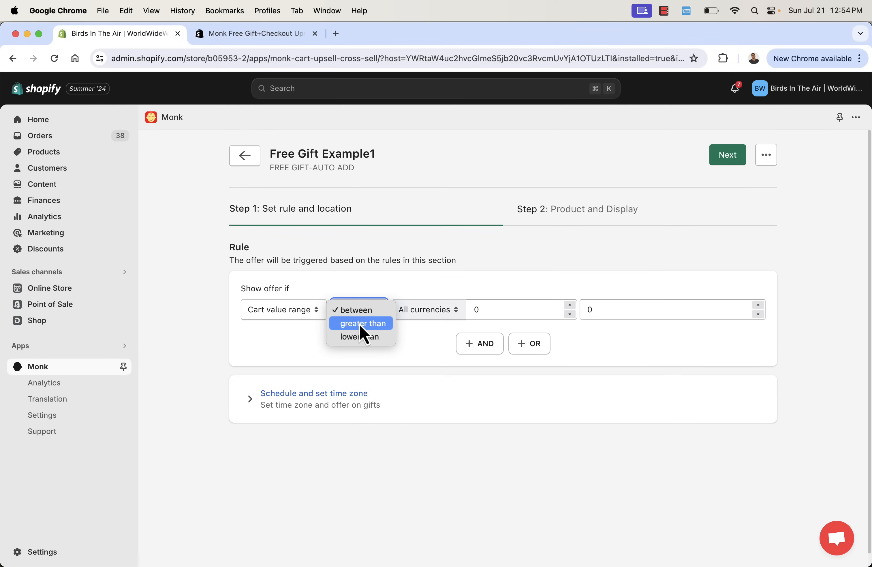
pyautogui.click(360, 323)
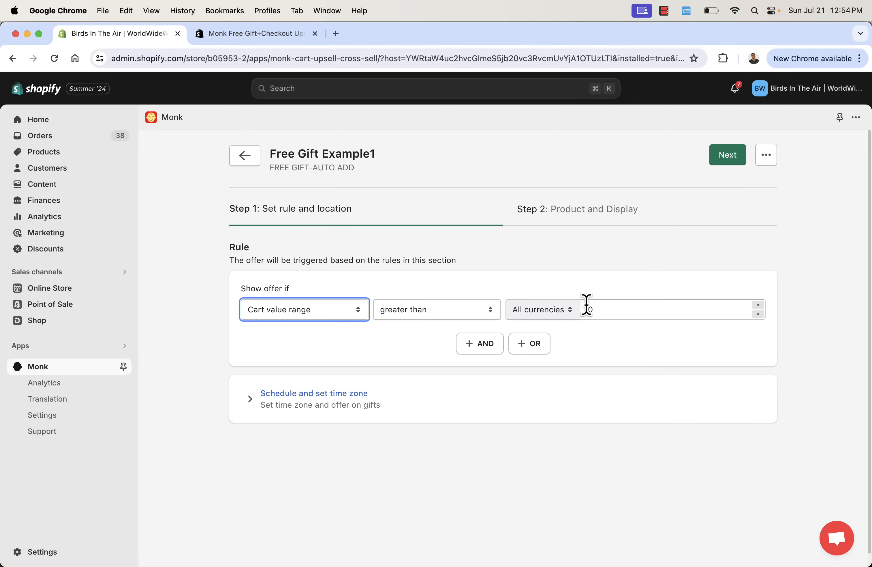
pyautogui.click(629, 312)
pyautogui.press('BackSpace')
pyautogui.write('99.99')
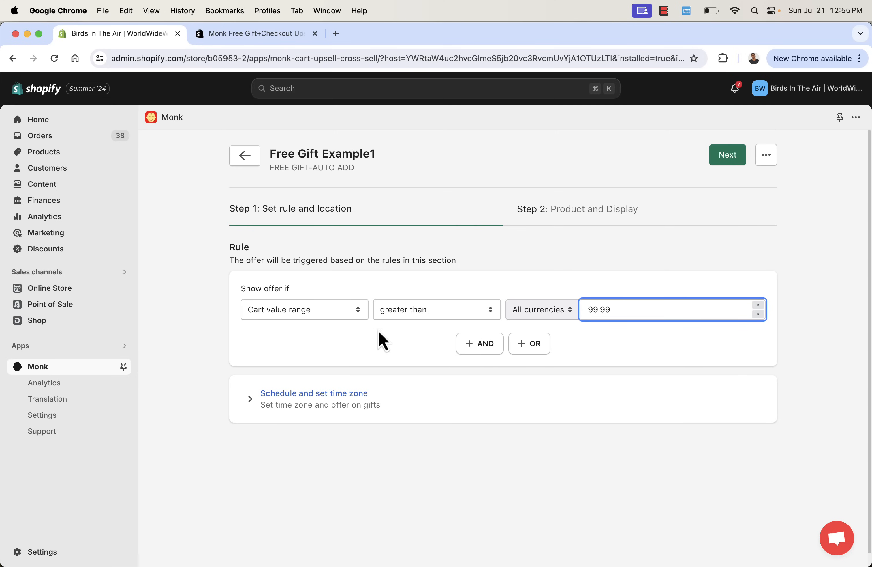
# Try out an additional AND condition based on product tags, and remove it from the offer rule
pyautogui.click(475, 346)
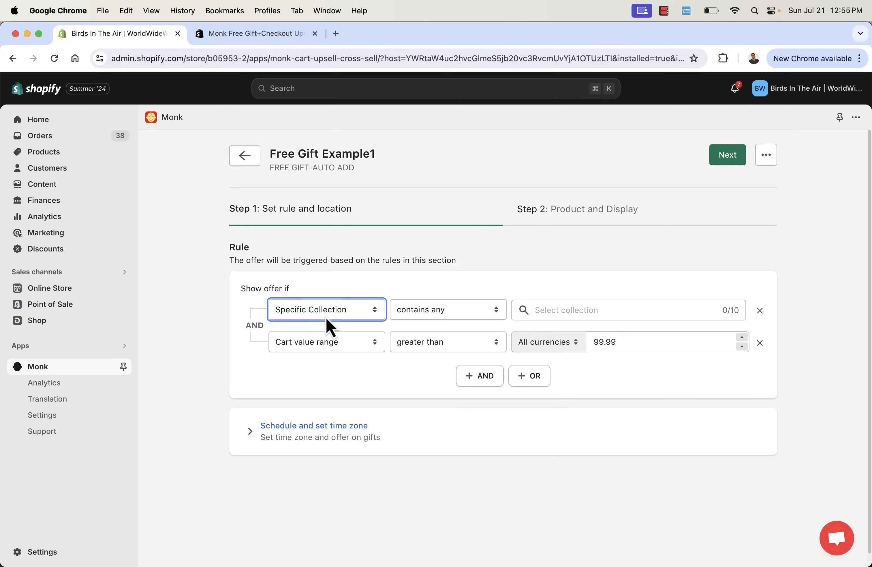
pyautogui.click(414, 314)
pyautogui.click(413, 315)
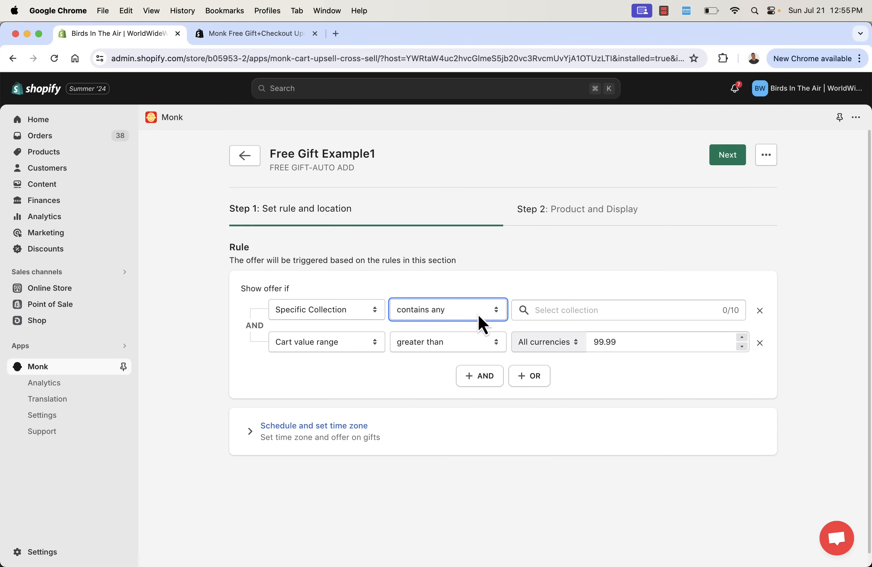
pyautogui.click(359, 313)
pyautogui.click(349, 324)
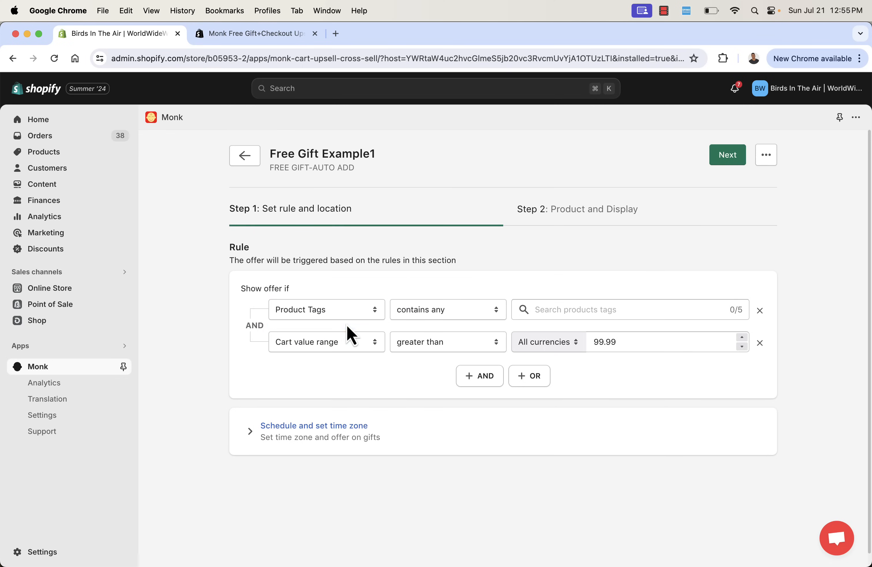
pyautogui.click(579, 317)
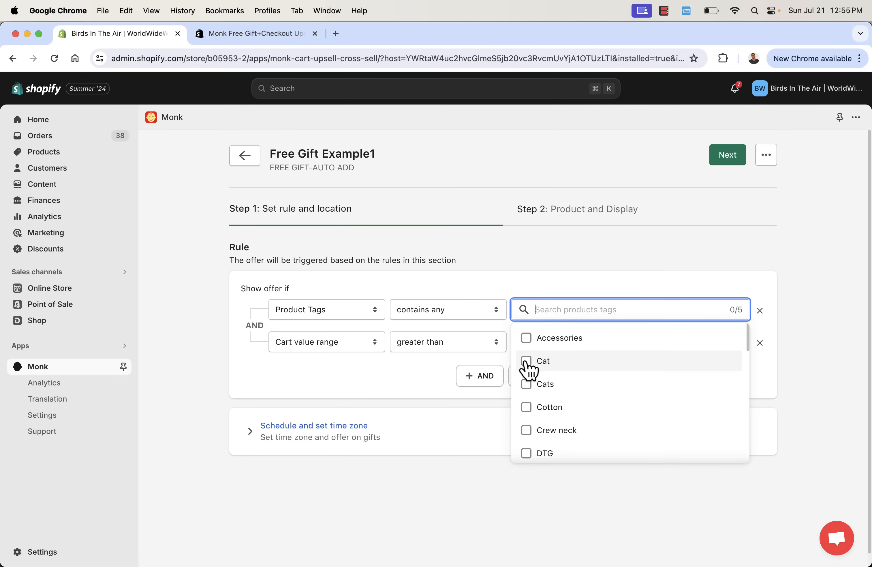
pyautogui.click(552, 261)
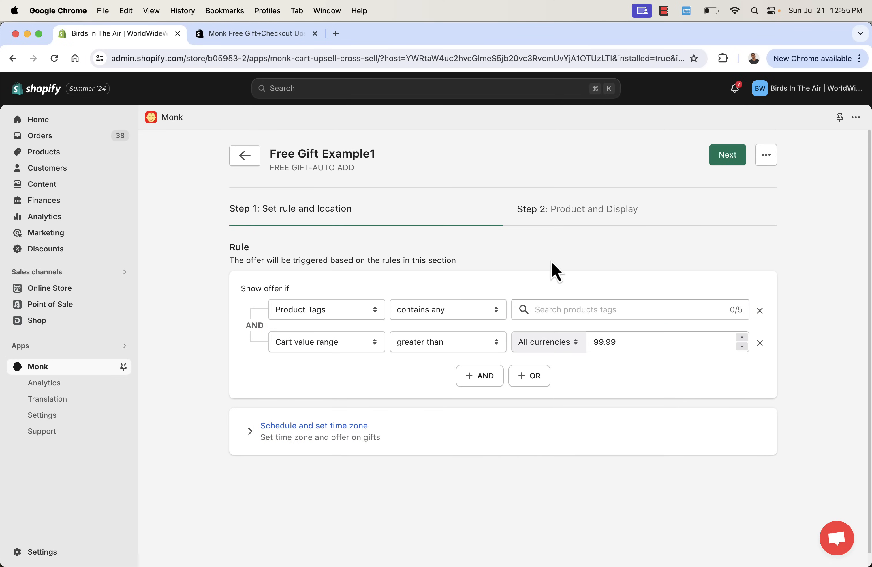
pyautogui.click(760, 311)
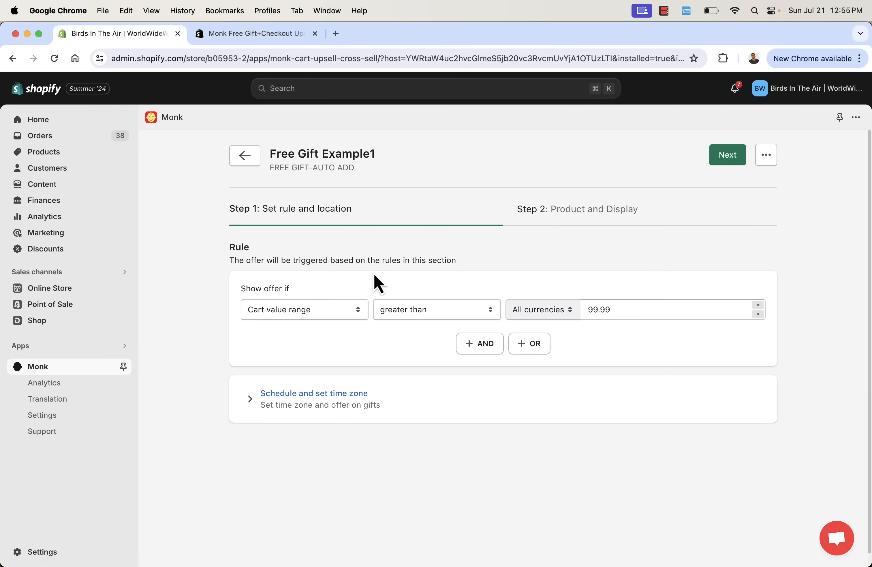
# Examine the offer's schedule and time zone settings, including the option to disable the offer at a future date
pyautogui.tripleClick(300, 255)
pyautogui.click(300, 255)
pyautogui.click(308, 403)
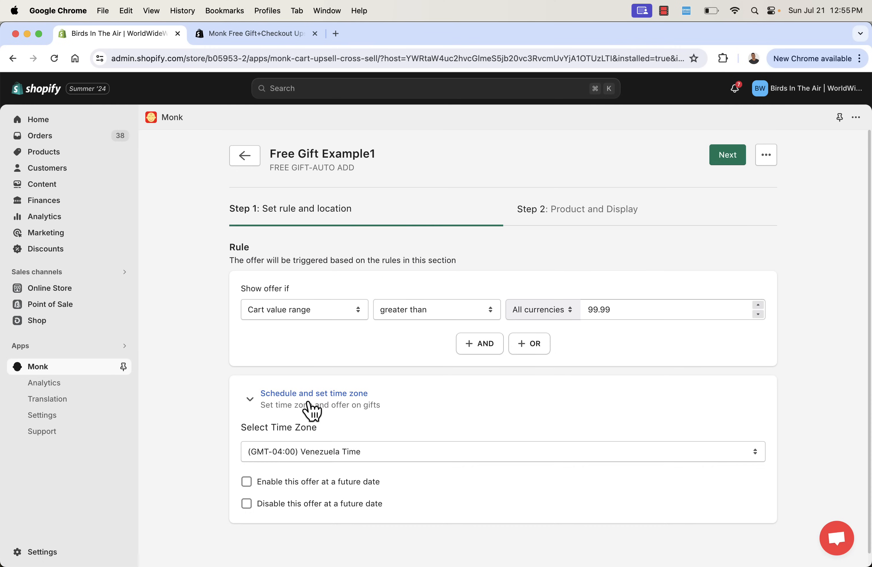
pyautogui.scroll(-1, 312, 410)
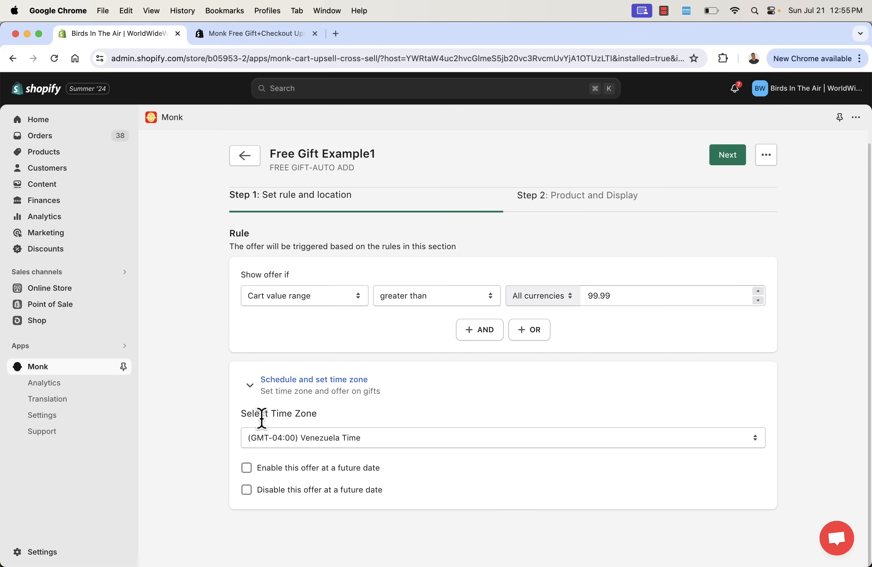
pyautogui.click(247, 490)
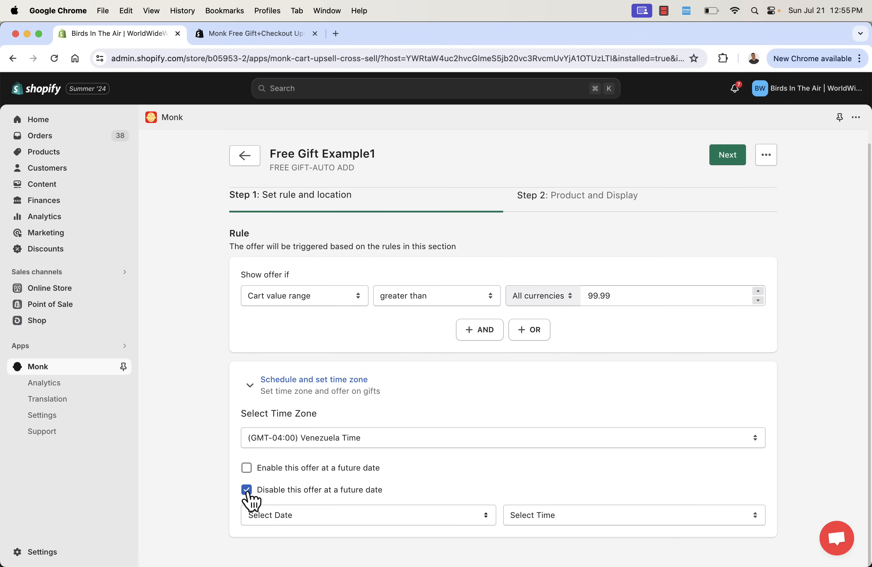
pyautogui.click(247, 490)
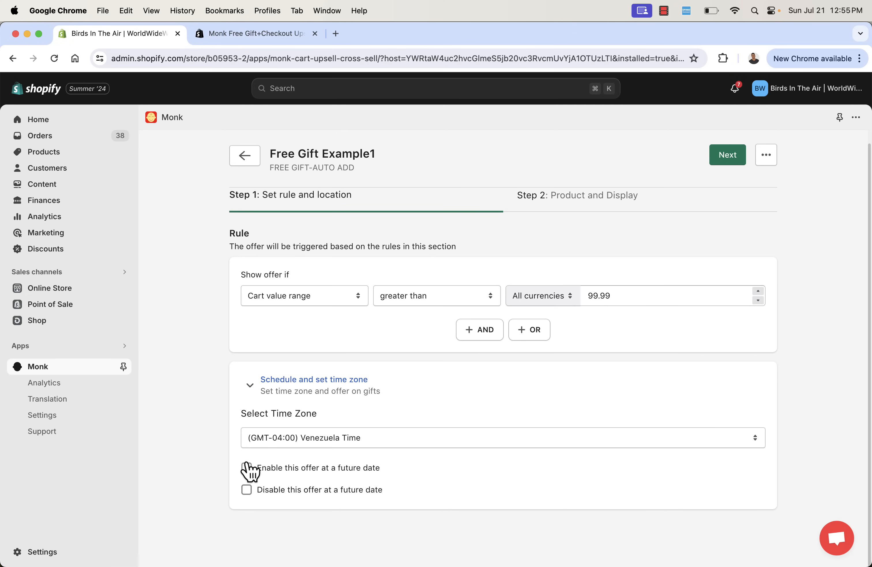
pyautogui.click(250, 385)
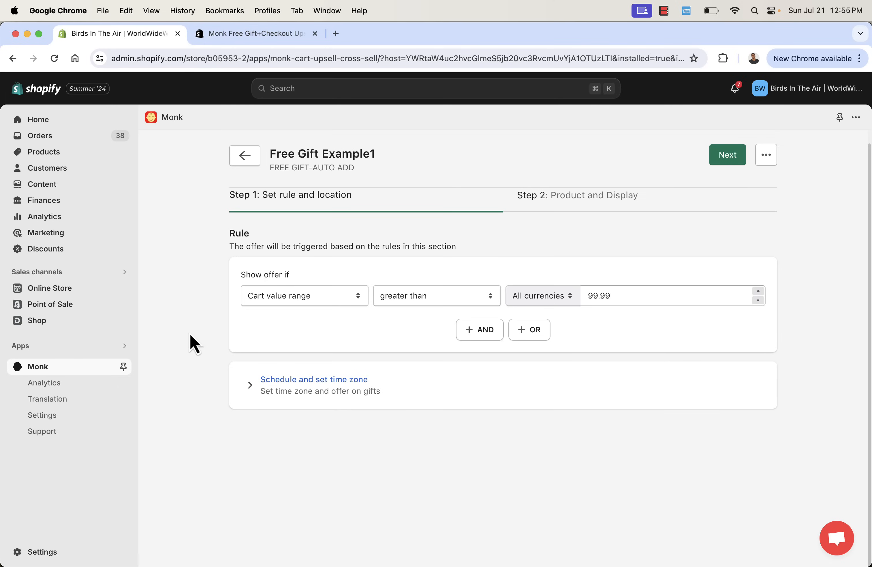
# Proceed to the product and display step and add the Dodge Challenger Hellcat 1:32 Diecast Car Model as the gift
pyautogui.click(716, 158)
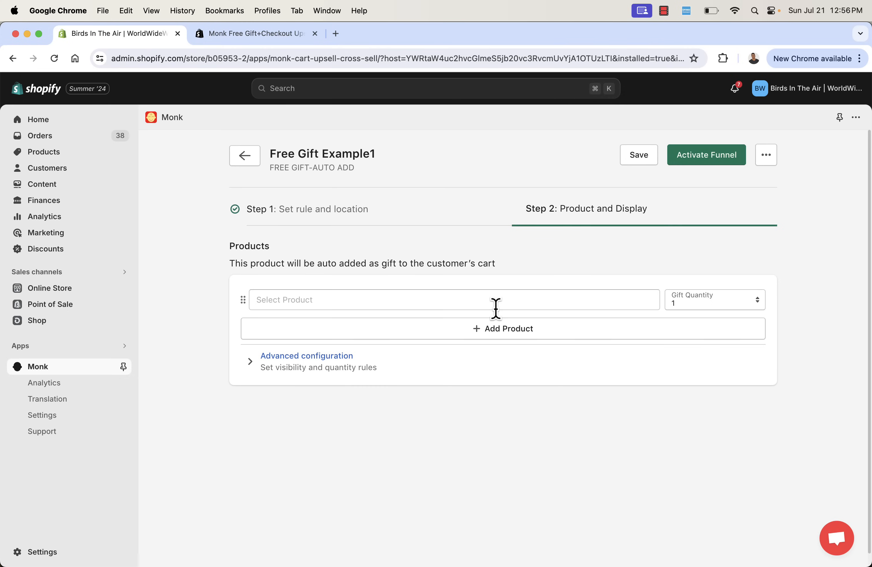
pyautogui.click(496, 306)
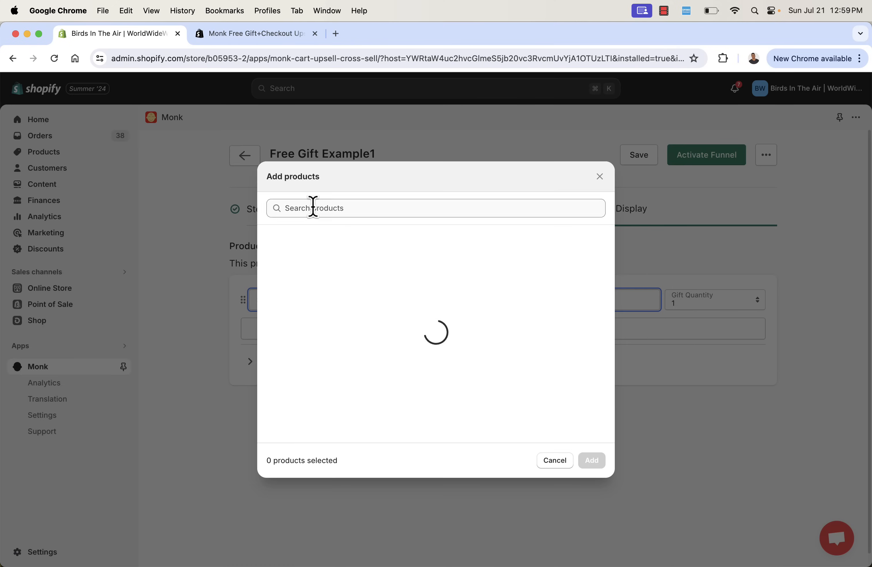
pyautogui.click(314, 207)
pyautogui.write('truck')
pyautogui.press('super+a')
pyautogui.write('hell')
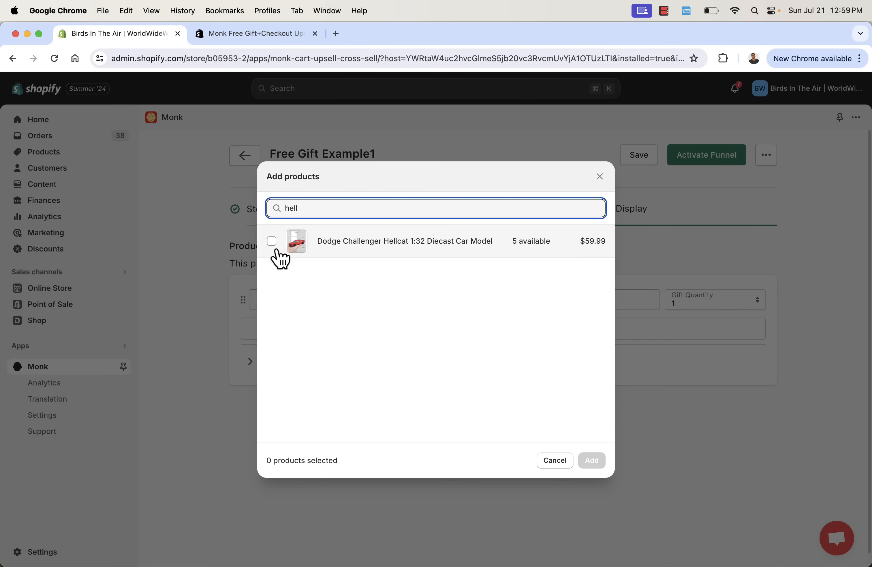
pyautogui.click(274, 246)
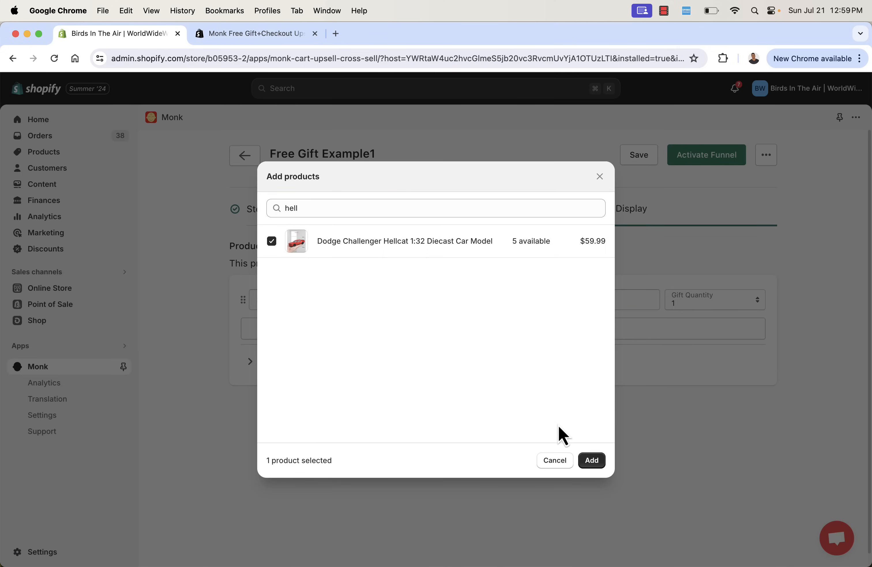
pyautogui.click(593, 465)
# Enable automatic gift removal for ineligible offers and page refresh on gift addition or removal, and activate the funnel
pyautogui.click(323, 366)
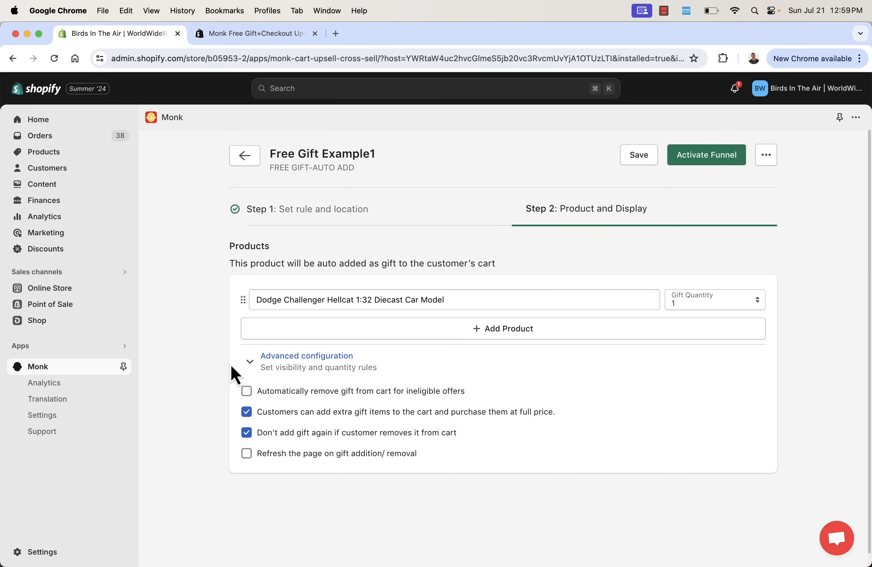
pyautogui.scroll(-1, 231, 364)
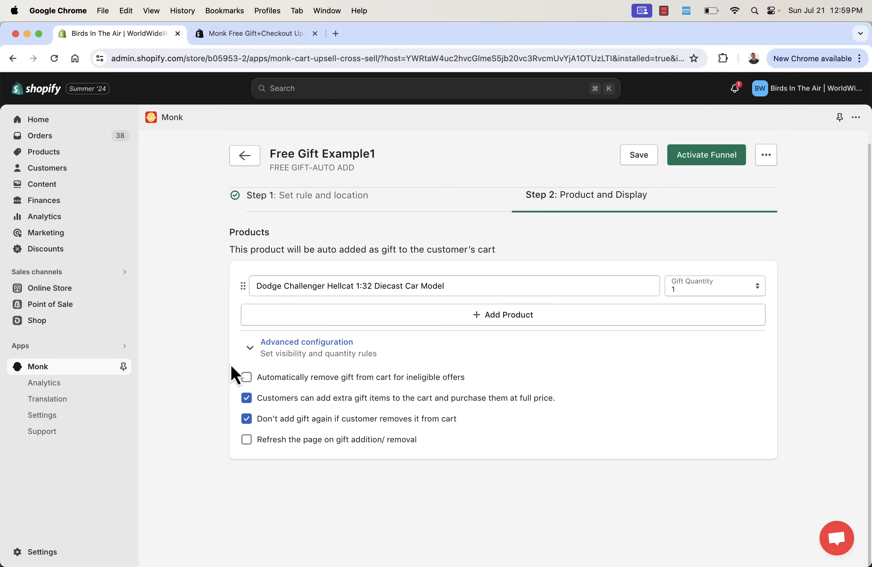
pyautogui.click(299, 382)
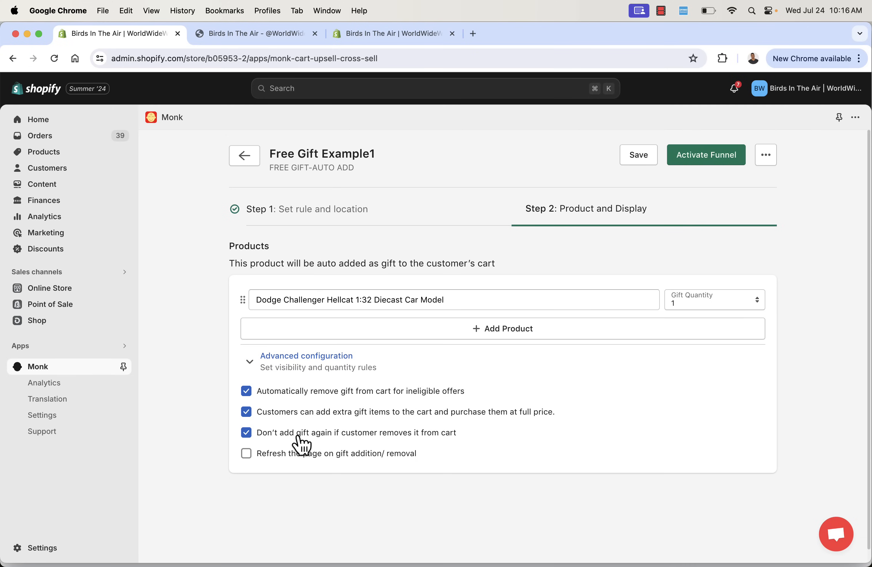
pyautogui.click(247, 454)
pyautogui.click(714, 155)
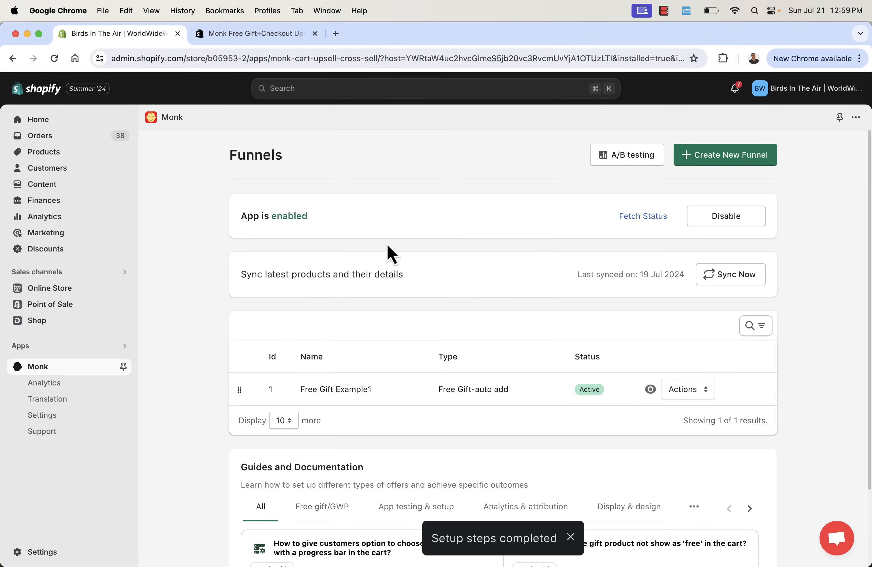
# Examine the funnels overview and the full range of offer types available for a new funnel
pyautogui.scroll(-2, 366, 339)
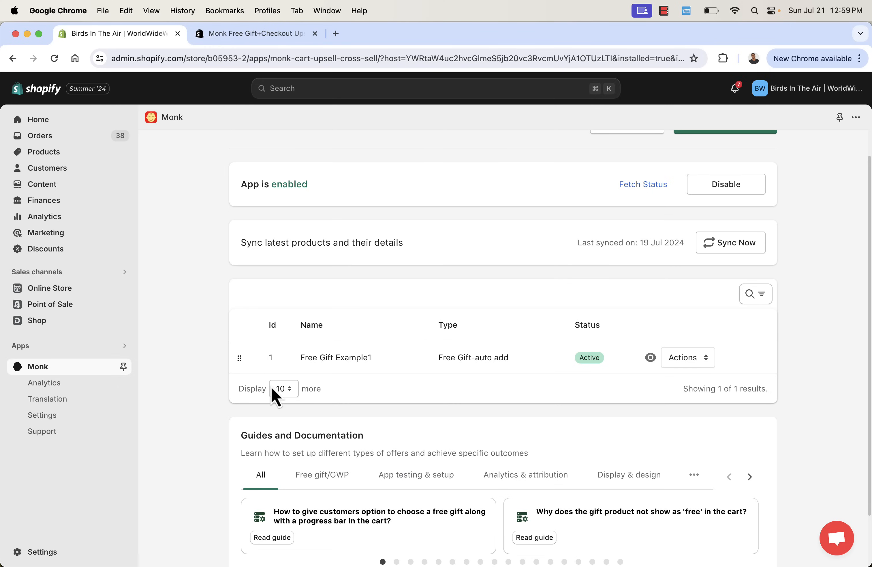
pyautogui.scroll(2, 271, 386)
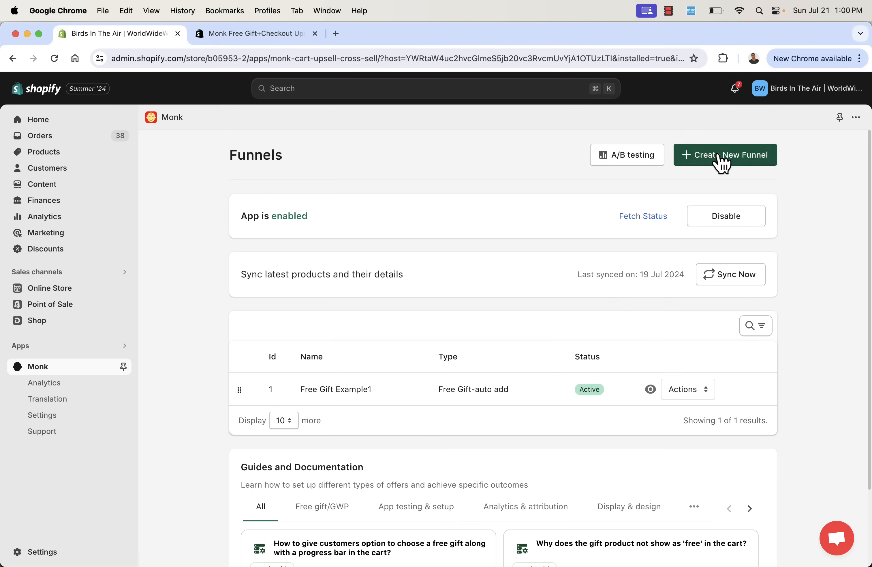
pyautogui.click(723, 163)
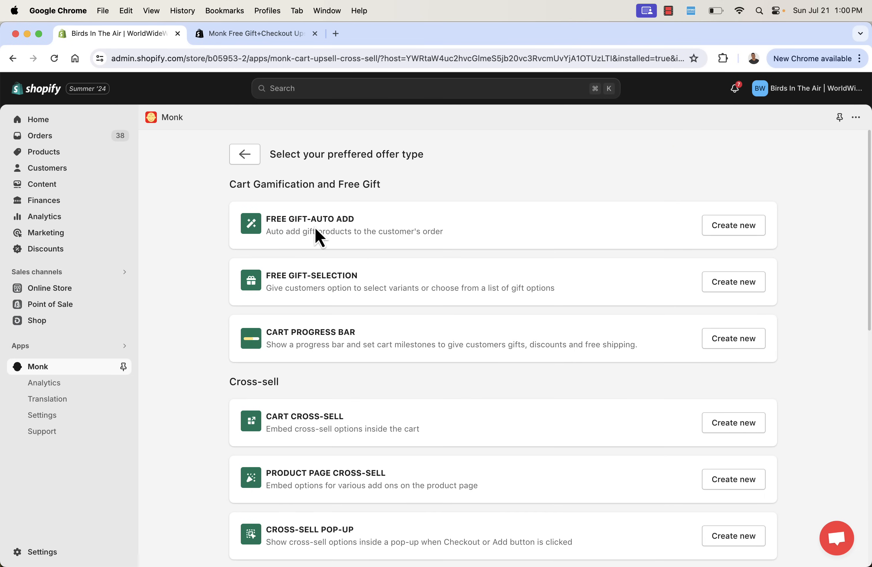
pyautogui.scroll(-4, 316, 229)
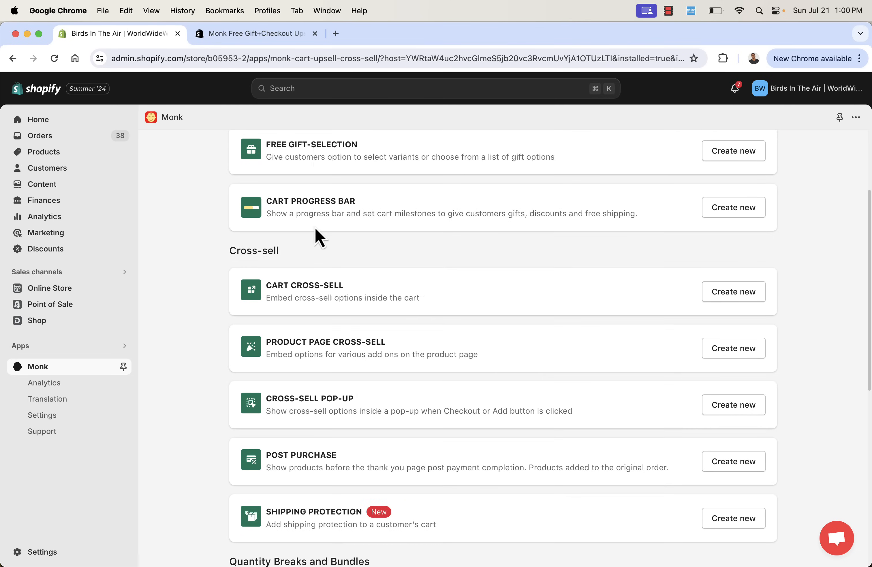
pyautogui.scroll(-10, 316, 229)
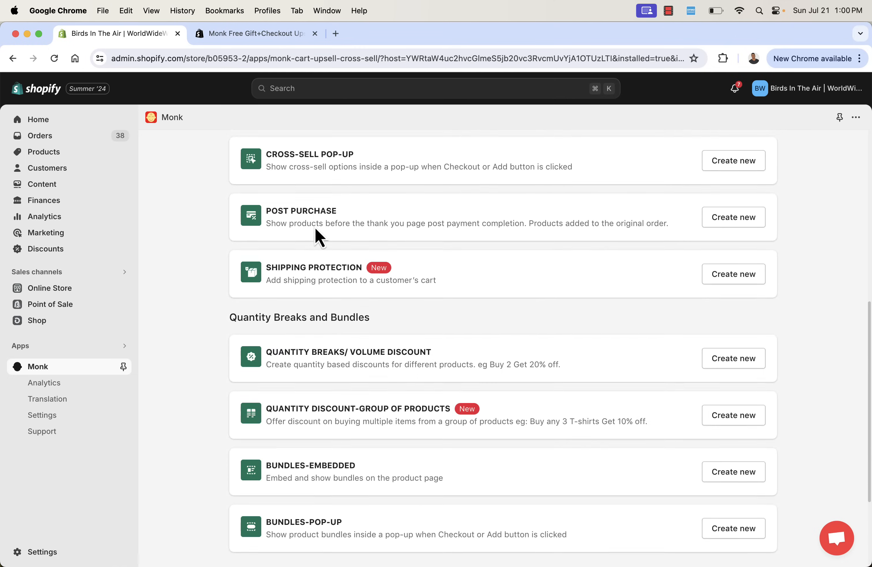
pyautogui.scroll(-1, 315, 227)
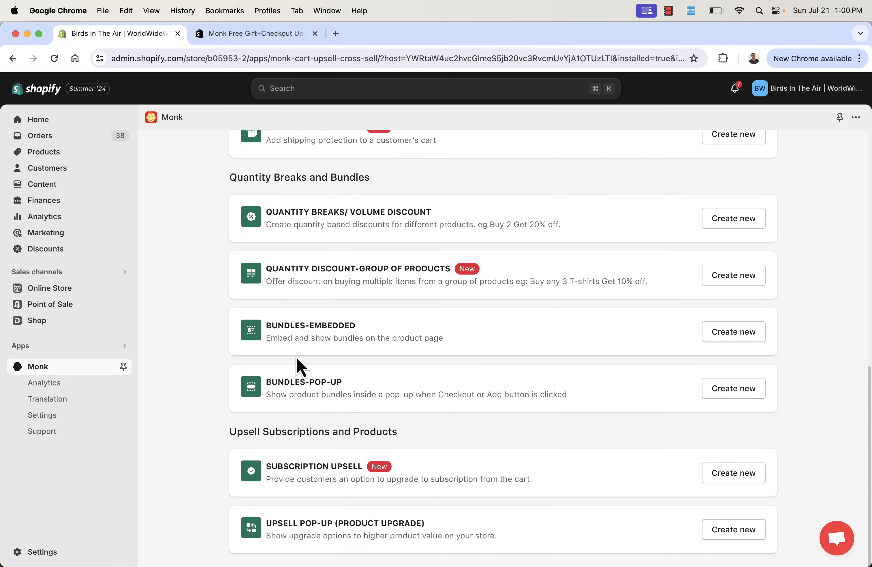
pyautogui.scroll(10, 310, 473)
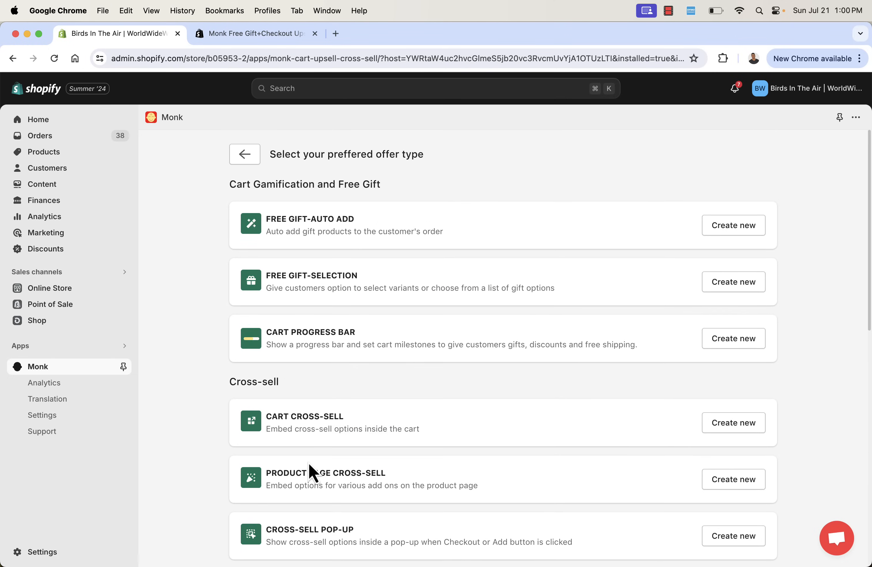
# Return to the funnels overview and check the actions available for the Free Gift Example1 offer
pyautogui.click(242, 154)
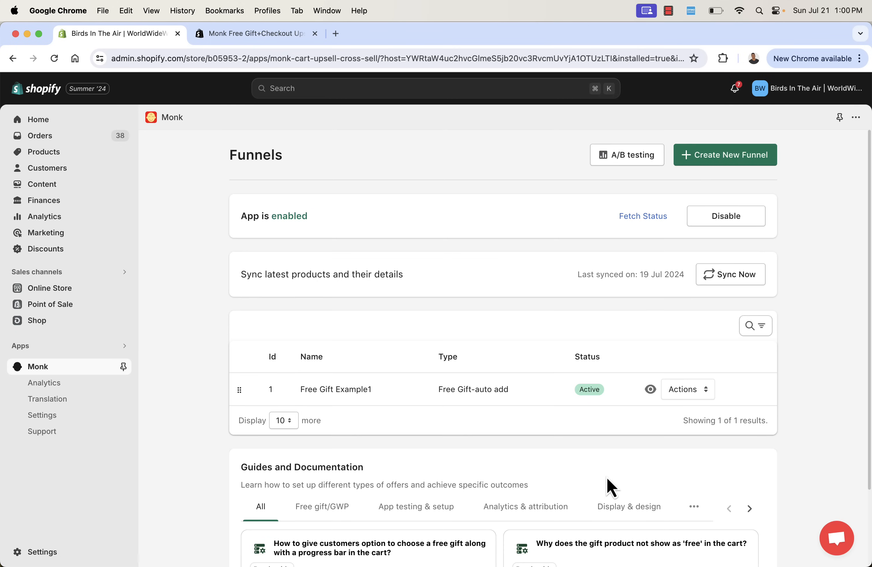
pyautogui.click(687, 395)
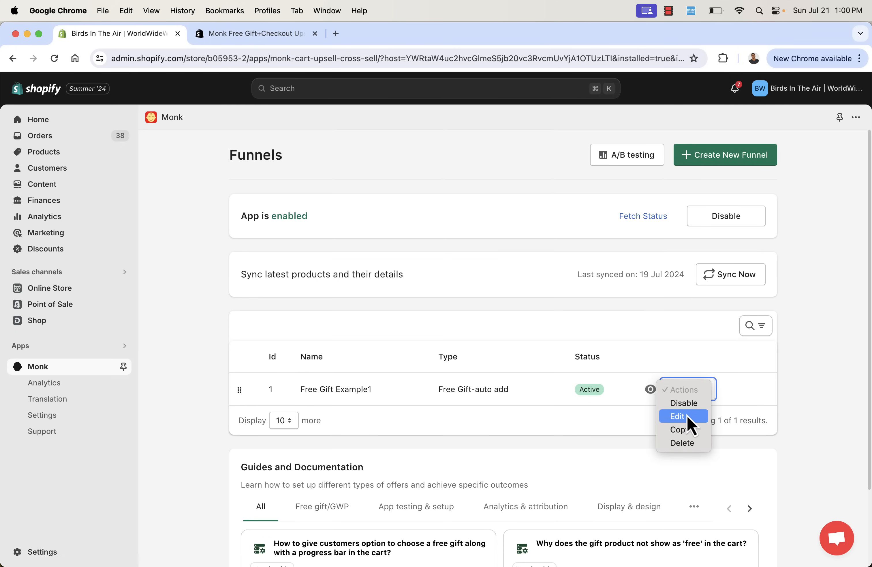
pyautogui.click(570, 411)
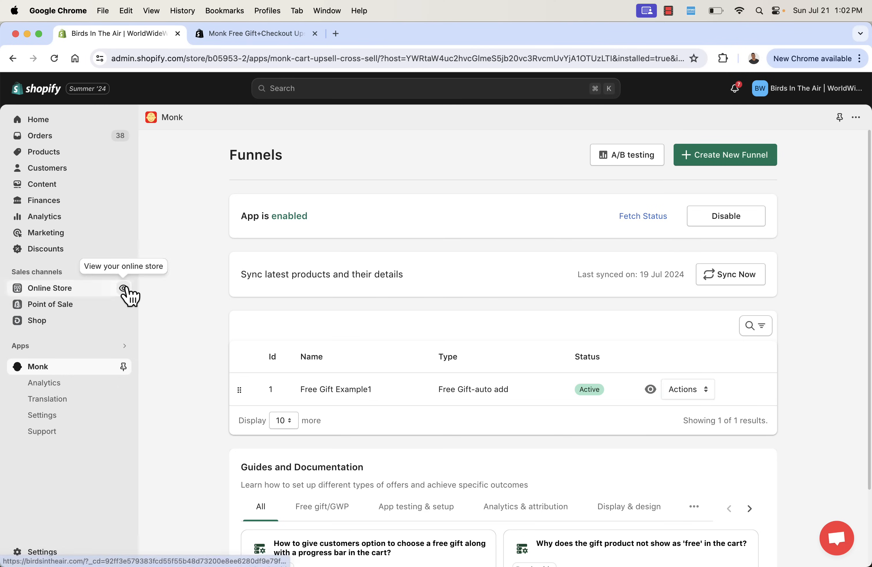
# View the online store and add five Ejecto Seato black unisex T-shirts in size S to the cart
pyautogui.click(125, 288)
pyautogui.scroll(-1, 375, 299)
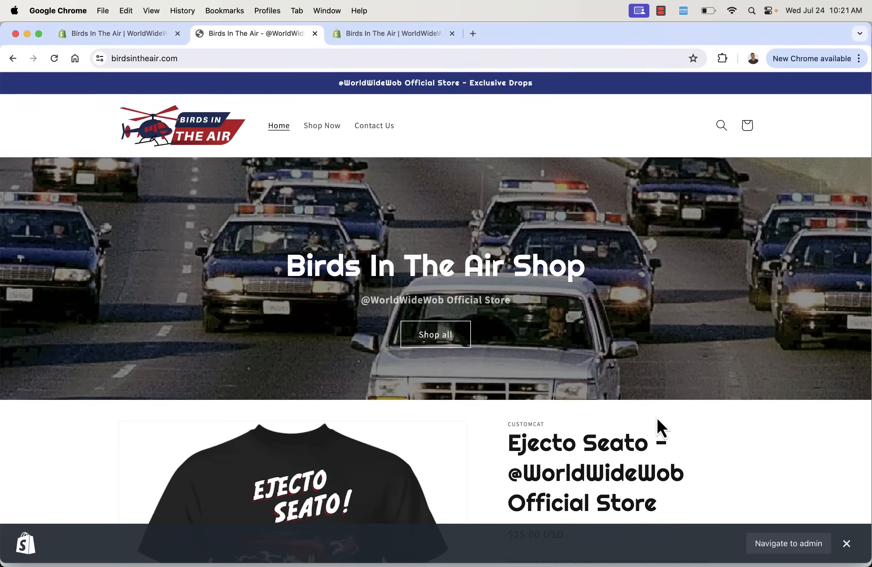
pyautogui.scroll(-5, 661, 427)
pyautogui.scroll(-5, 660, 427)
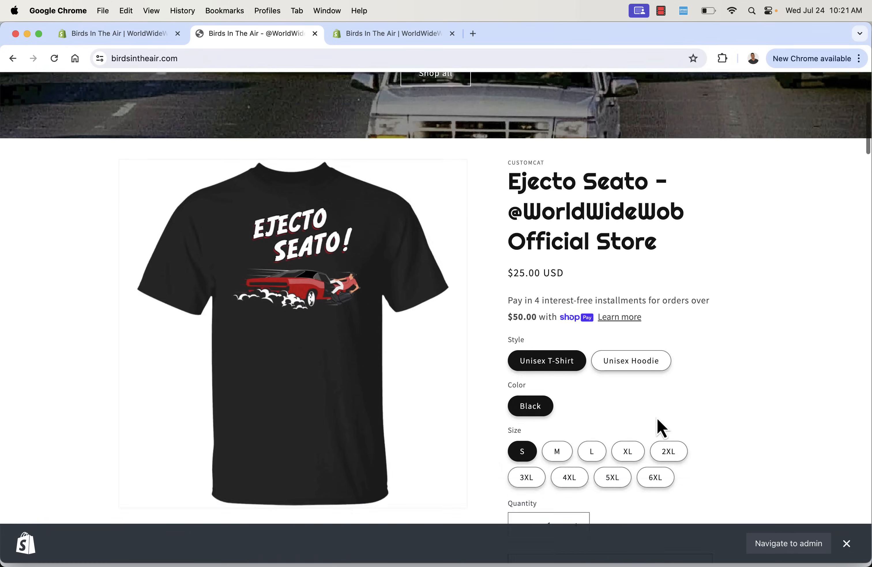
pyautogui.click(579, 422)
pyautogui.click(579, 422)
pyautogui.click(579, 422)
pyautogui.click(579, 422)
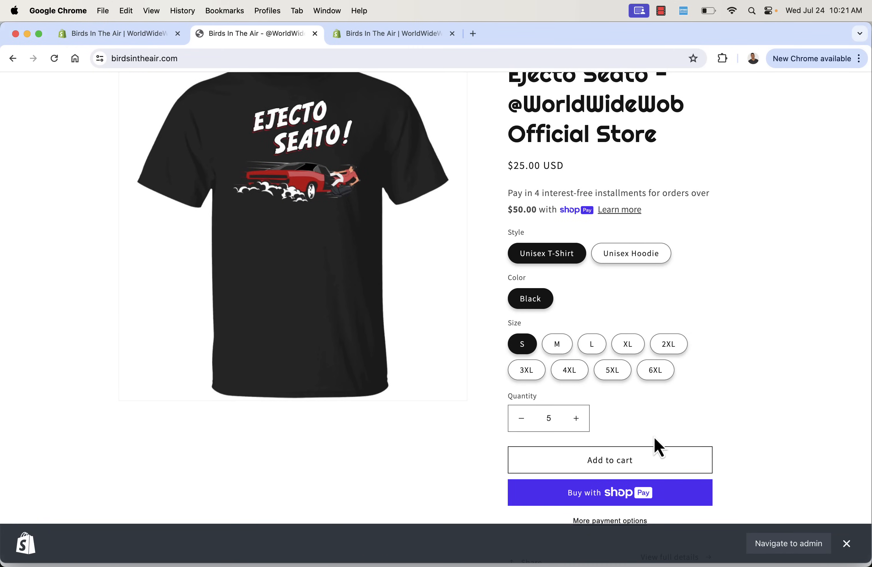
pyautogui.click(646, 465)
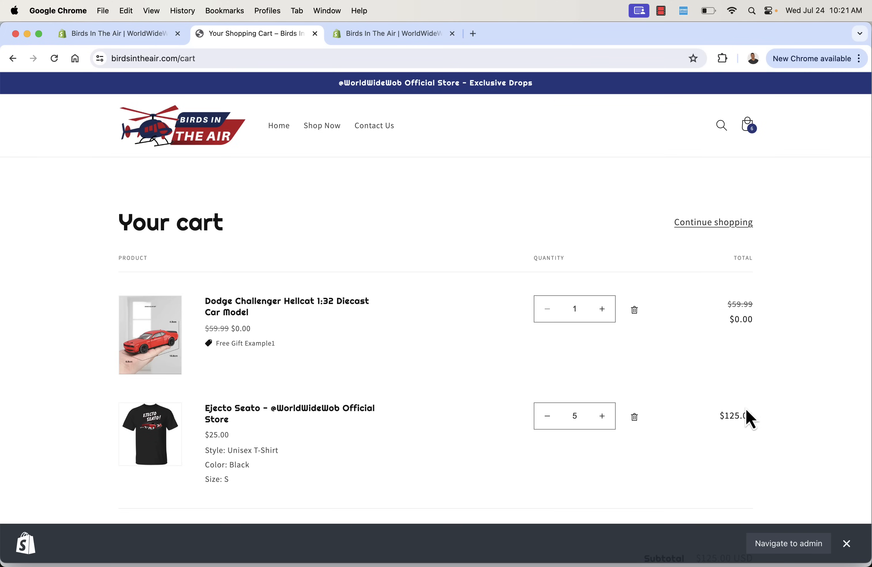
# Check the free gift line, its Free Gift Example1 label and the subtotal in the shopping cart
pyautogui.scroll(-2, 750, 418)
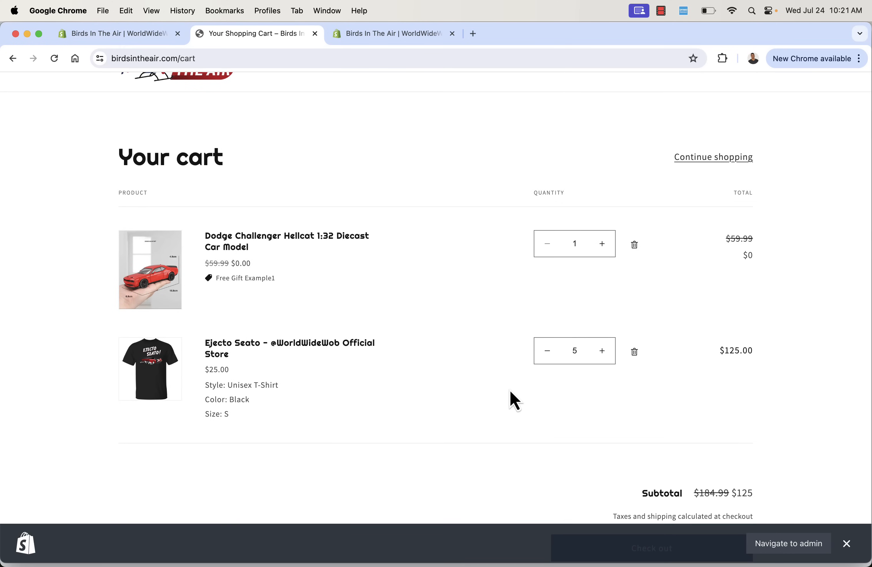
pyautogui.tripleClick(245, 279)
pyautogui.click(297, 294)
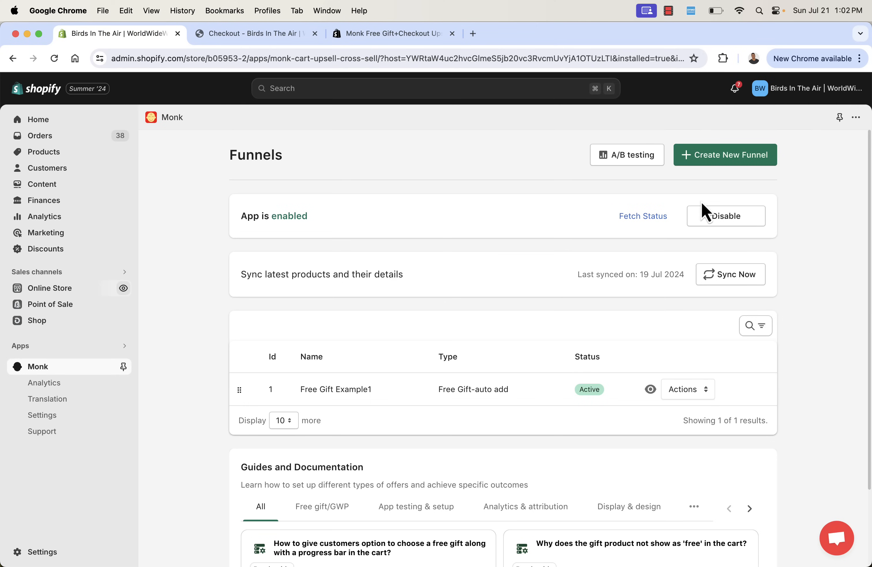
# Create a new cart cross-sell funnel in the Monk app and name it CartExample
pyautogui.click(721, 158)
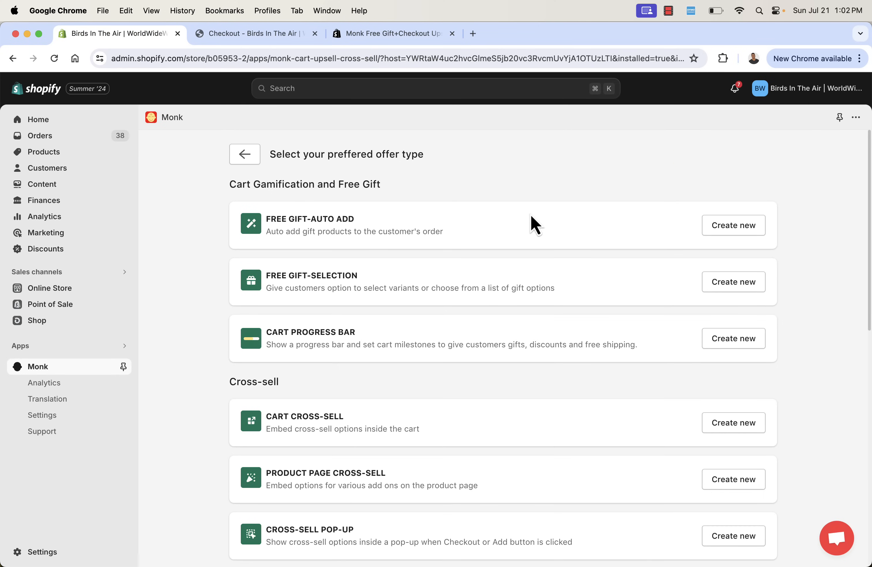
pyautogui.scroll(-5, 375, 258)
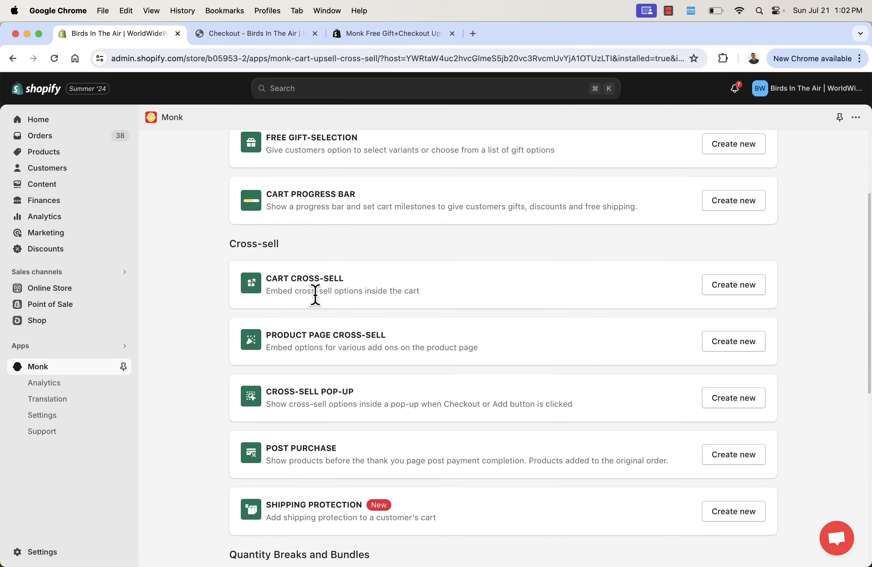
pyautogui.click(746, 290)
pyautogui.click(500, 342)
pyautogui.press('super+a')
pyautogui.write('CartExample')
pyautogui.click(653, 403)
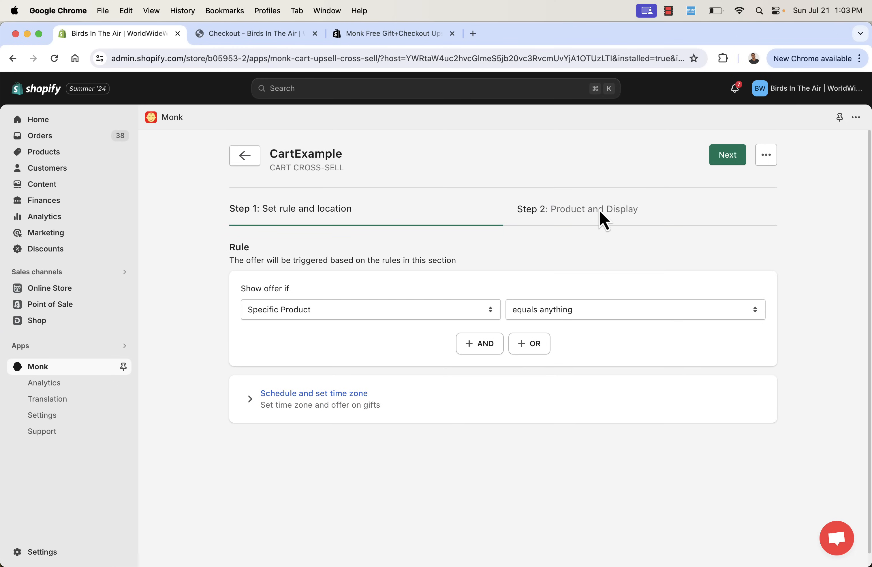
# Keep the offer rule as Specific Product equals anything and proceed to the product and display step
pyautogui.click(321, 312)
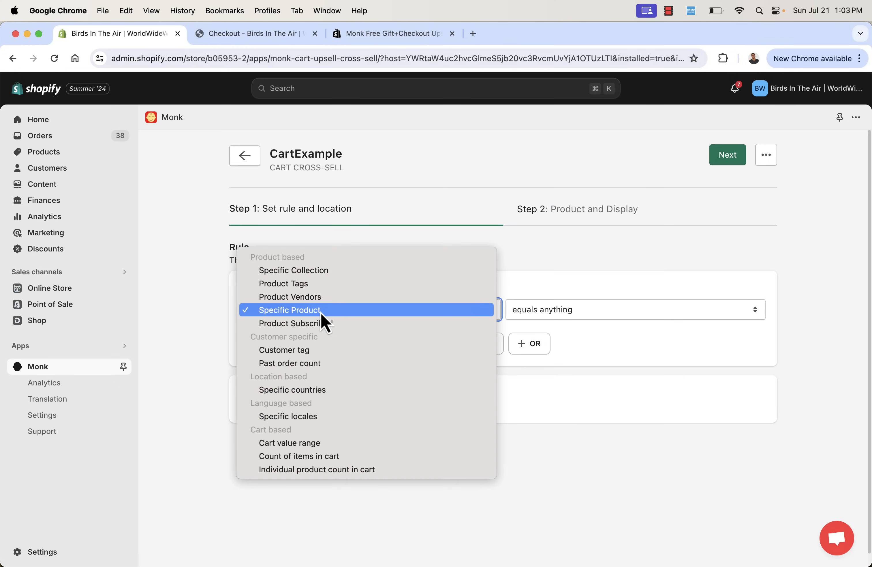
pyautogui.click(321, 313)
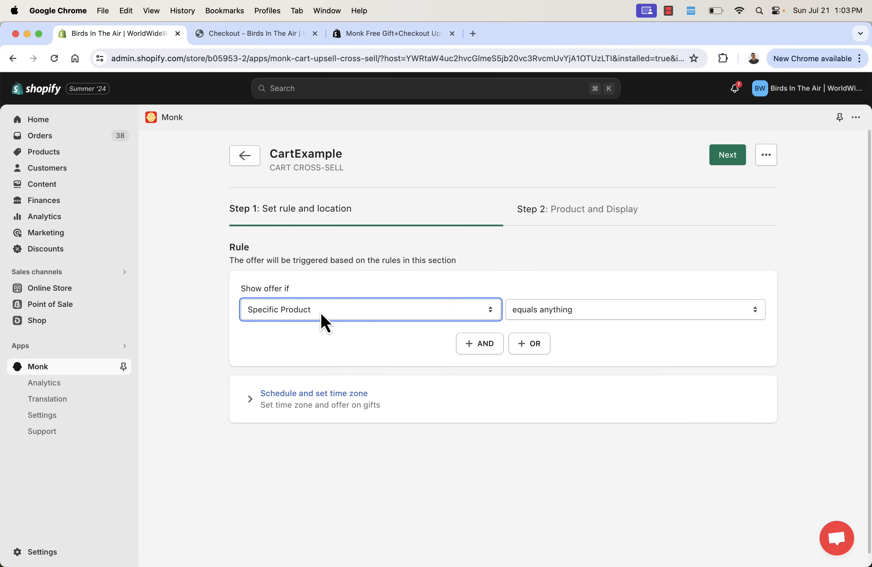
pyautogui.click(568, 317)
pyautogui.click(569, 318)
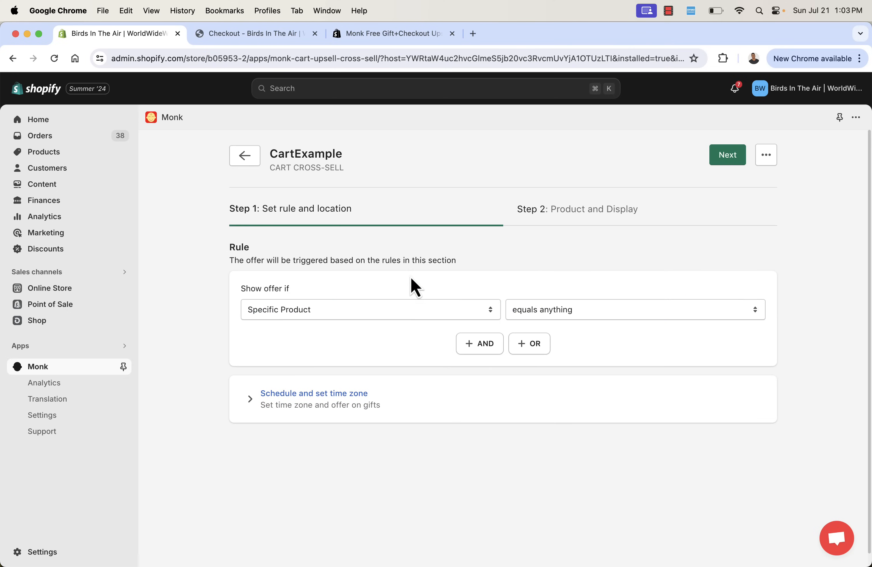
pyautogui.click(721, 156)
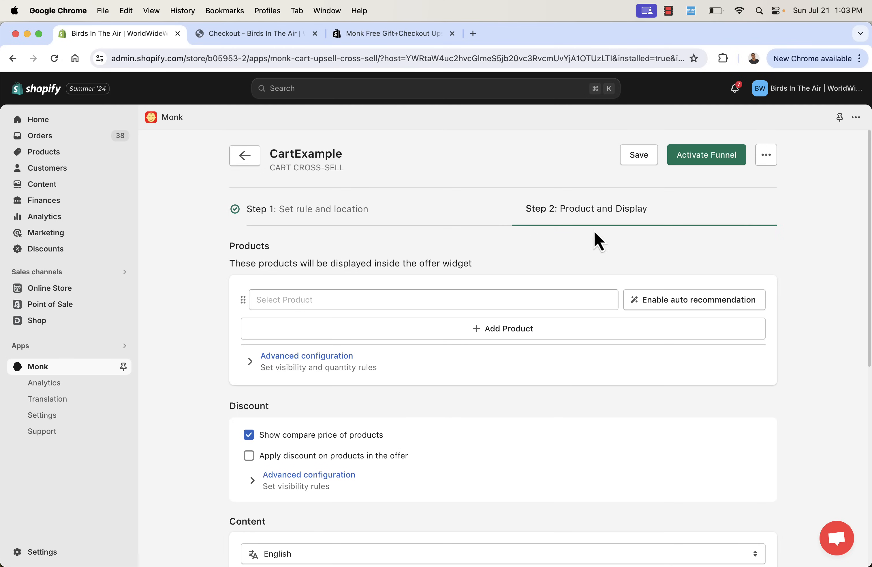
pyautogui.click(429, 299)
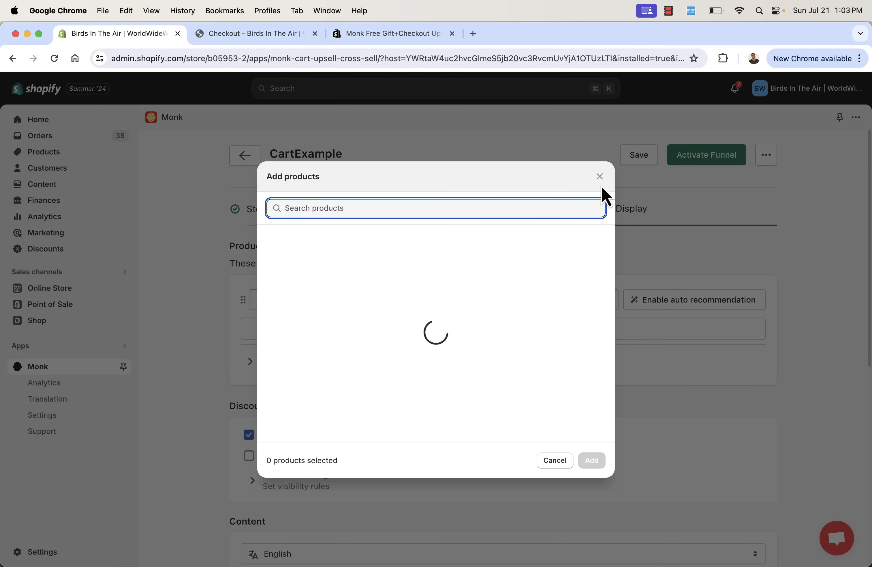
pyautogui.click(271, 241)
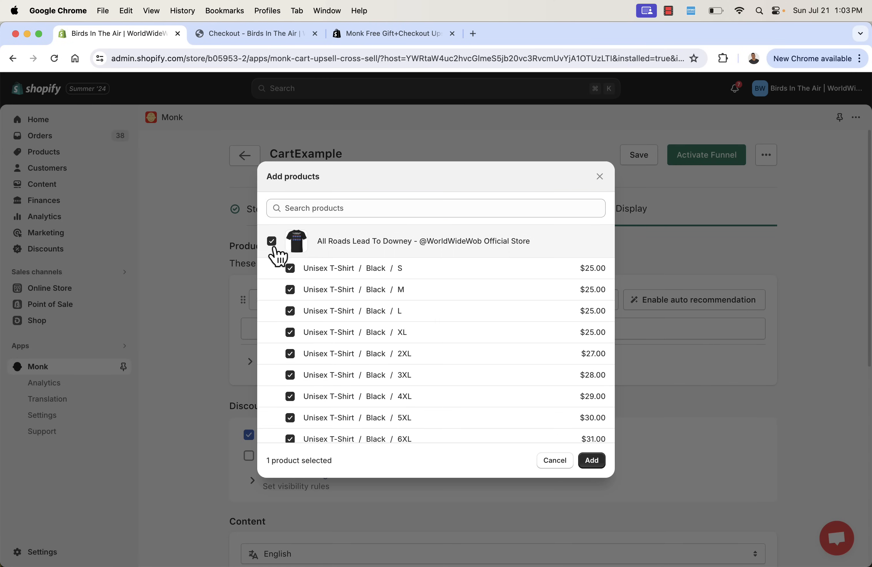
pyautogui.click(591, 460)
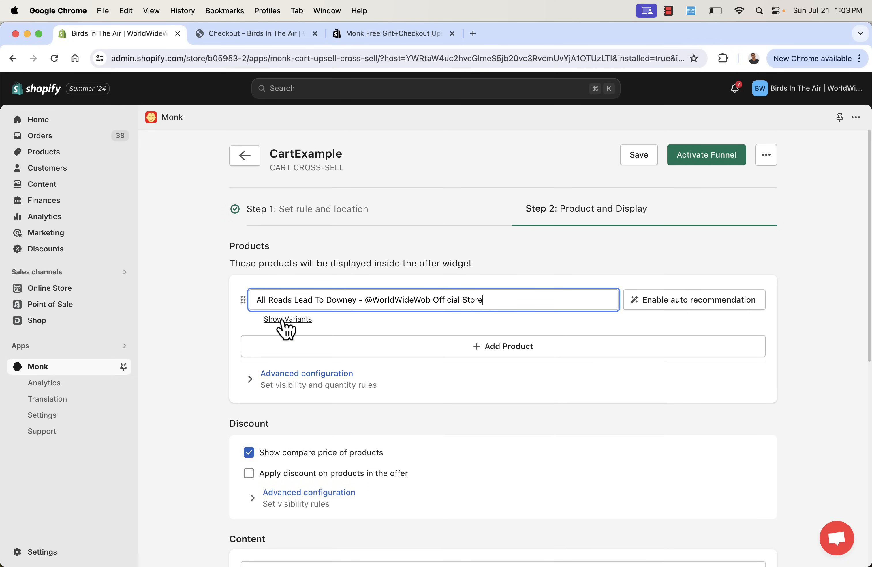
# Review the cross-sell's discount, content and display settings and activate the CartExample funnel
pyautogui.scroll(-2, 284, 323)
pyautogui.scroll(-10, 286, 329)
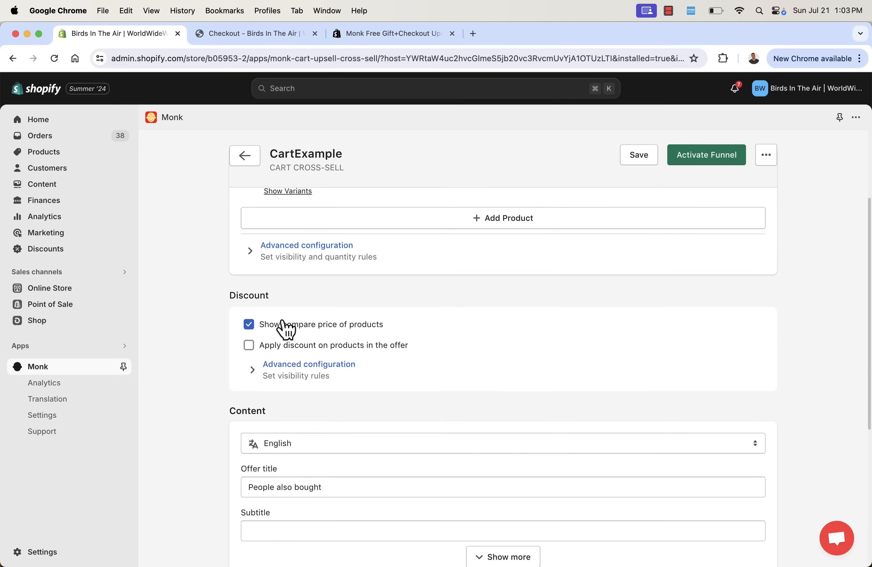
pyautogui.scroll(-3, 285, 328)
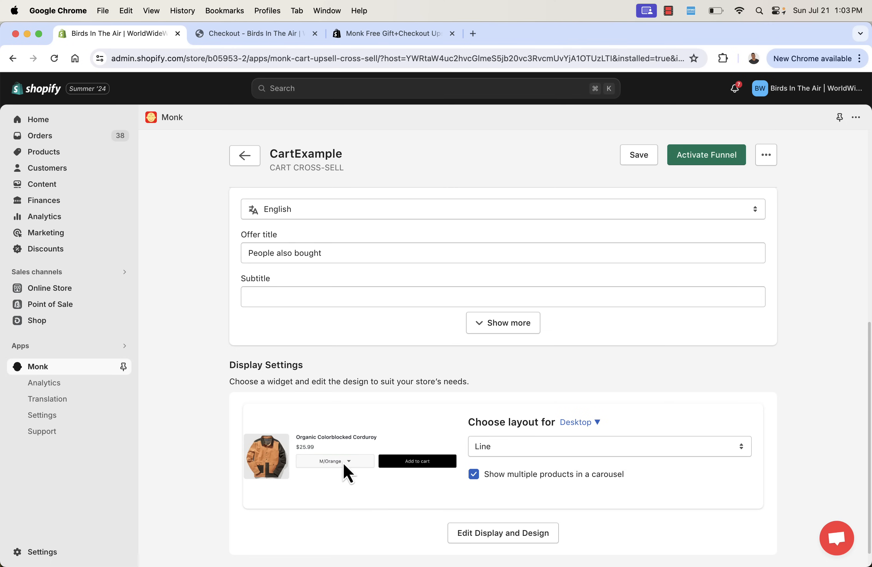
pyautogui.scroll(15, 344, 463)
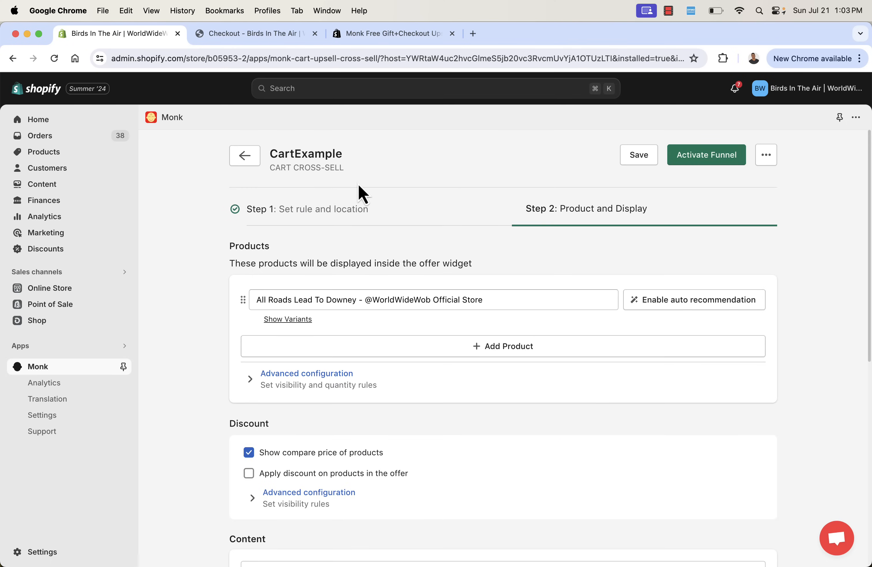
pyautogui.click(654, 162)
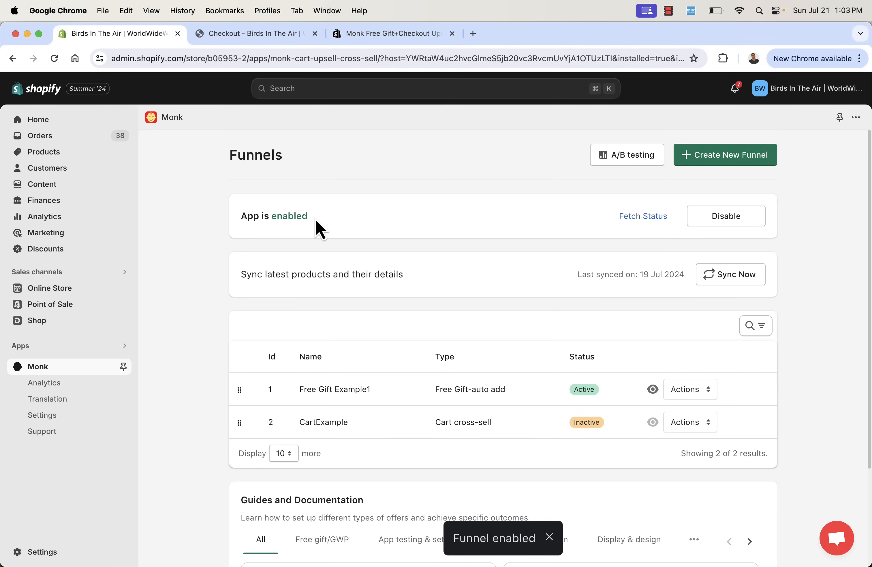
pyautogui.scroll(-2, 301, 429)
pyautogui.scroll(-3, 301, 429)
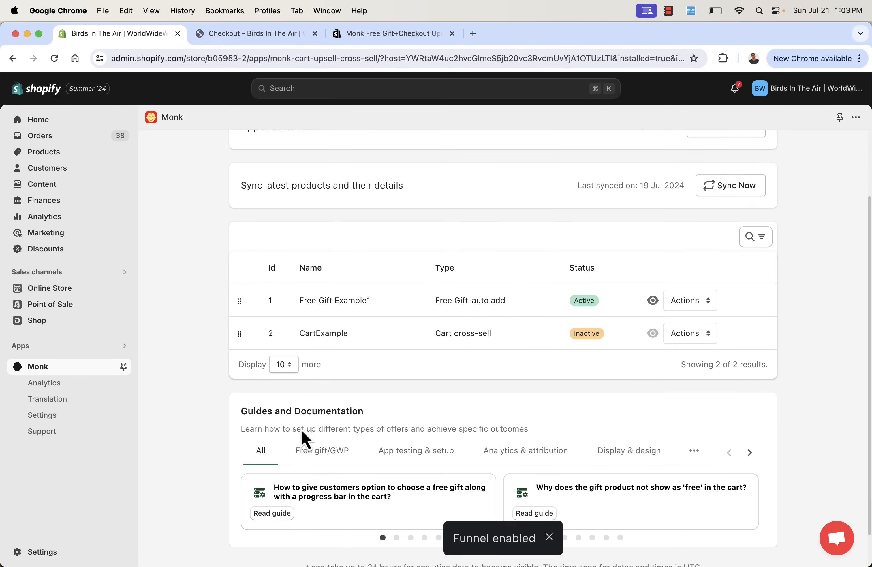
pyautogui.scroll(5, 301, 430)
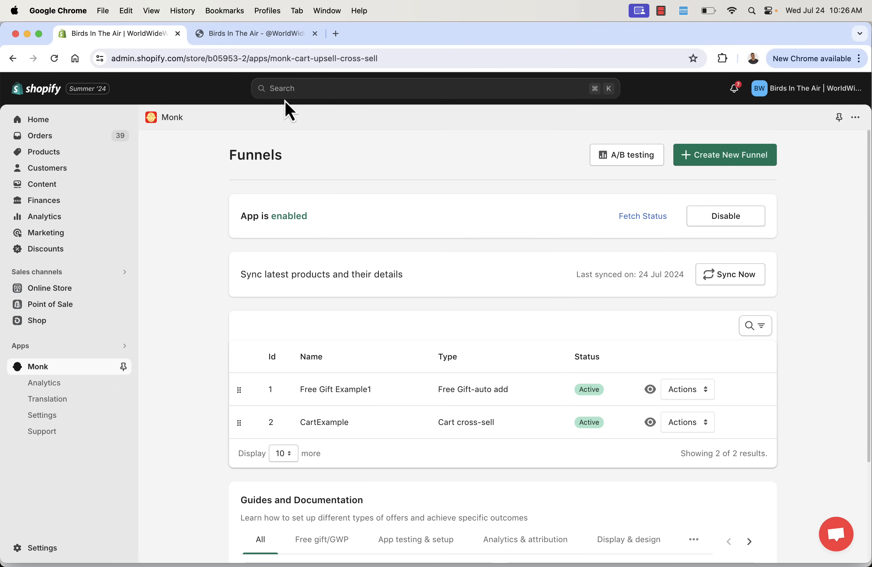
# Open the online store's cart and examine the People also bought cross-sell offer and its variant choices
pyautogui.click(250, 43)
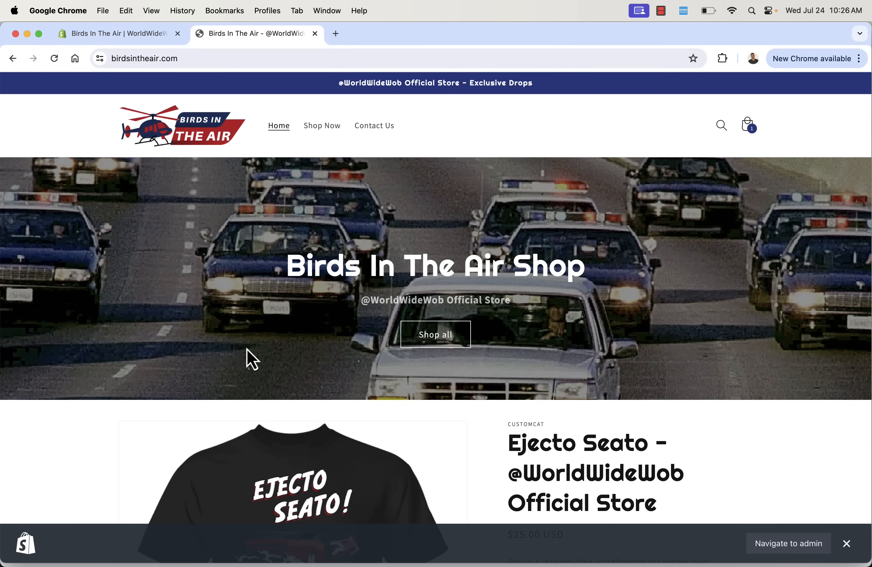
pyautogui.scroll(-10, 377, 327)
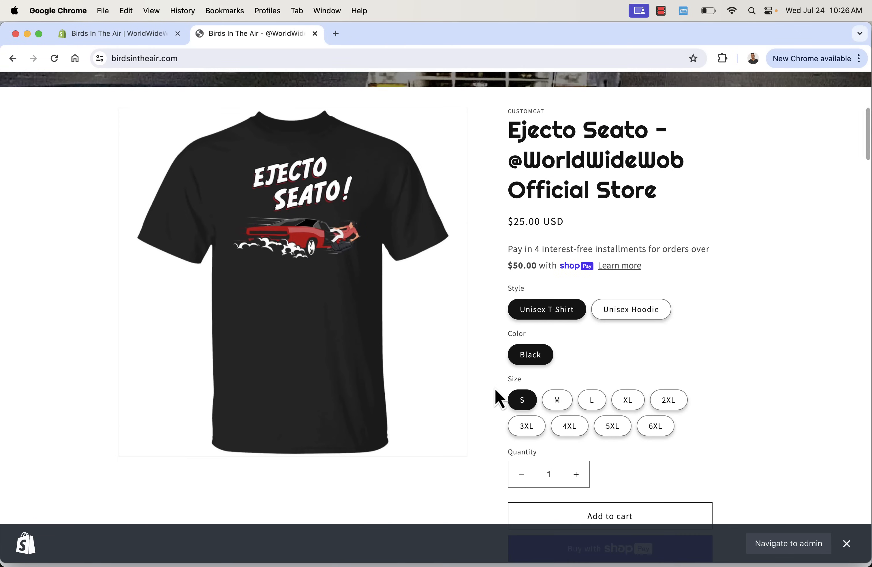
pyautogui.scroll(10, 495, 390)
pyautogui.click(758, 132)
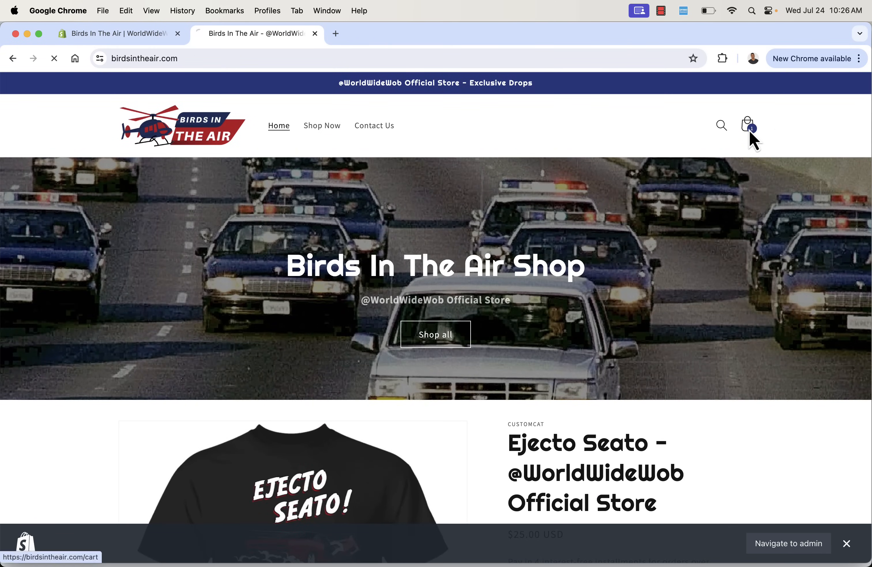
pyautogui.scroll(-3, 429, 214)
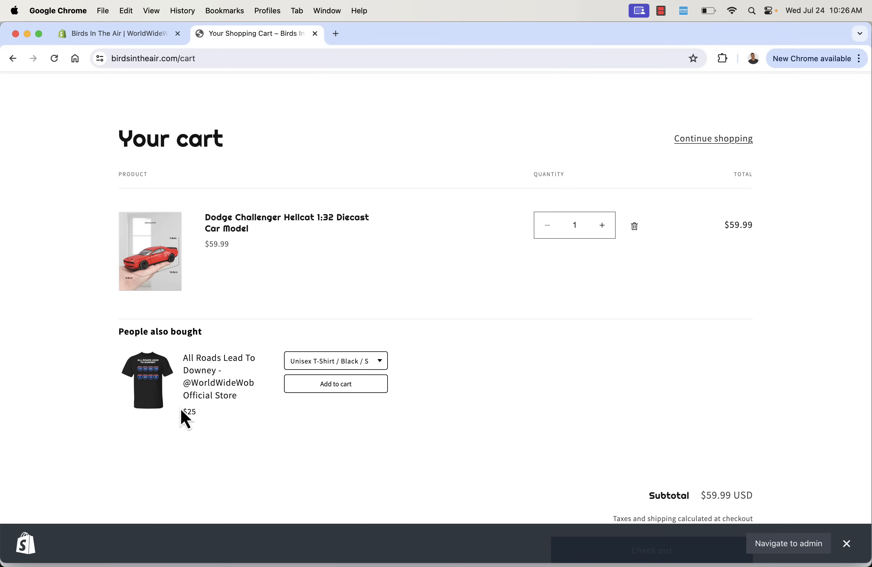
pyautogui.click(369, 363)
pyautogui.click(368, 362)
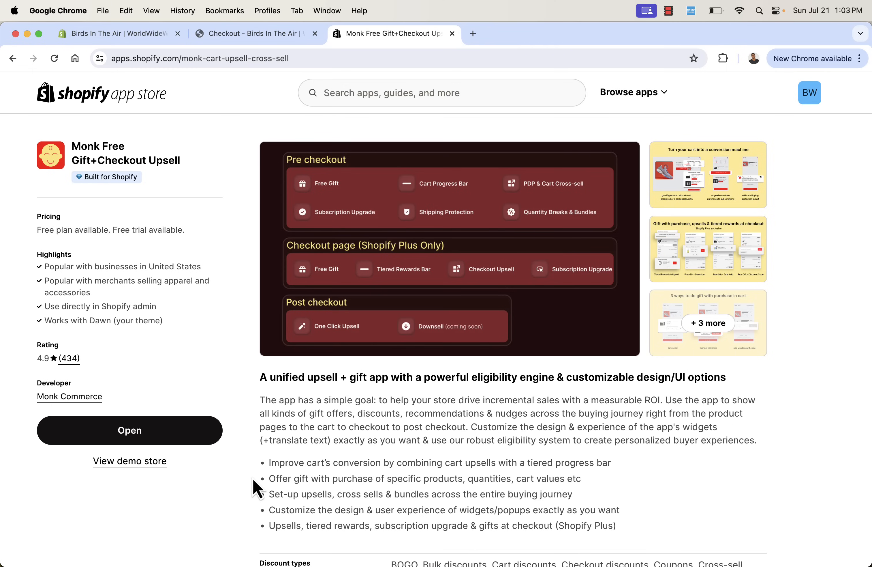
# Revisit the Monk funnels overview and return to the Monk listing in the Shopify App Store
pyautogui.click(125, 33)
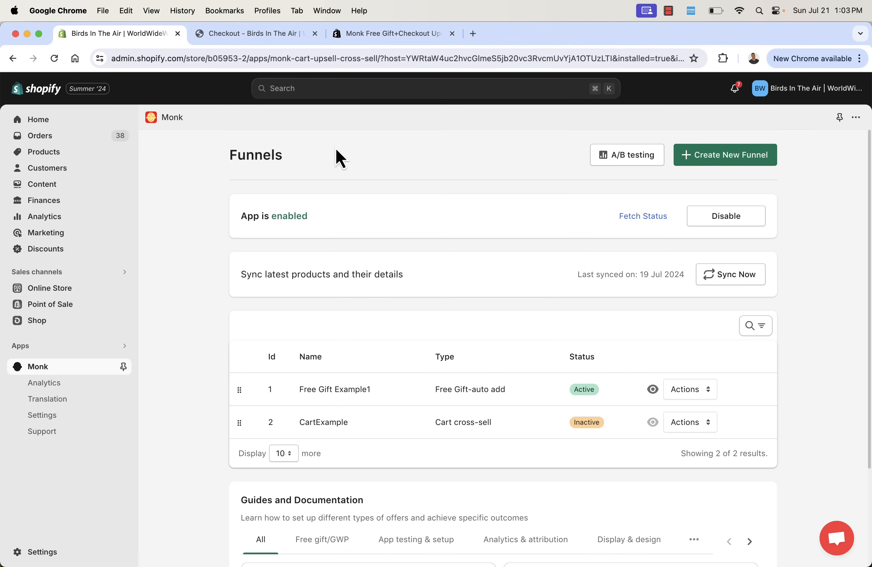
pyautogui.click(382, 35)
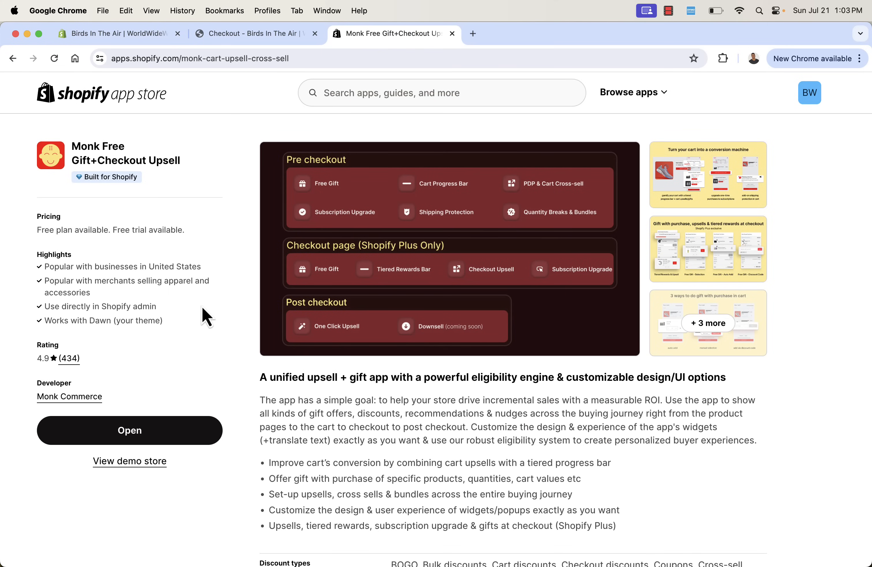